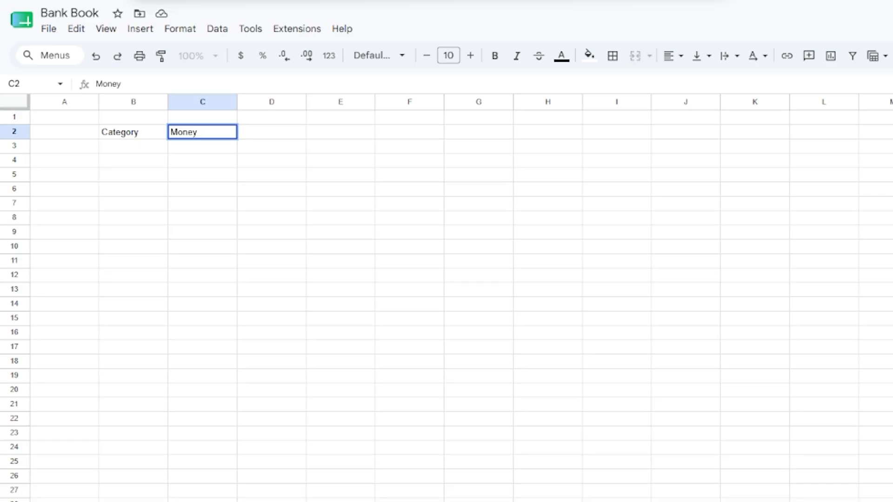
- Complete the header in C2 as "Money In" and enter "Money Out" in D2
type("In")
key("Tab")
type("Mon")
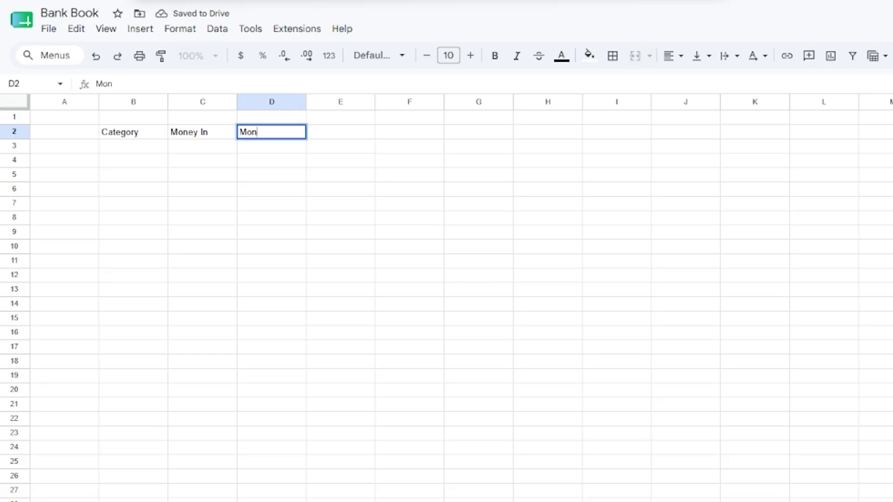
type("ey Out")
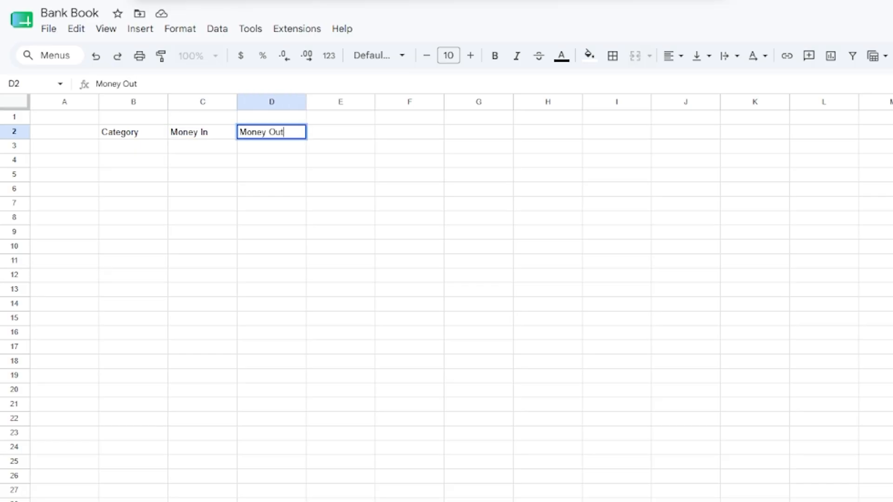
- Merge cells A1:D1 and enter "January" as the title
left_click_drag(64, 117, 271, 117)
left_click(635, 55)
type("J")
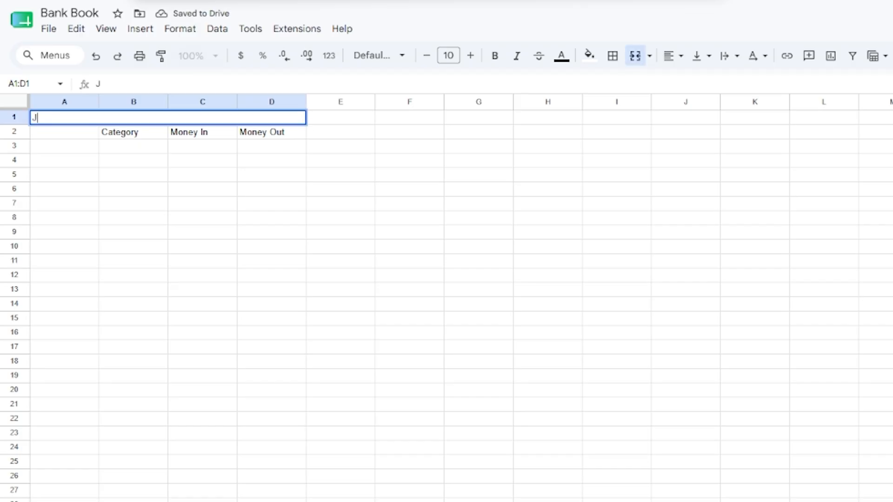
type("anuary")
left_click(64, 146)
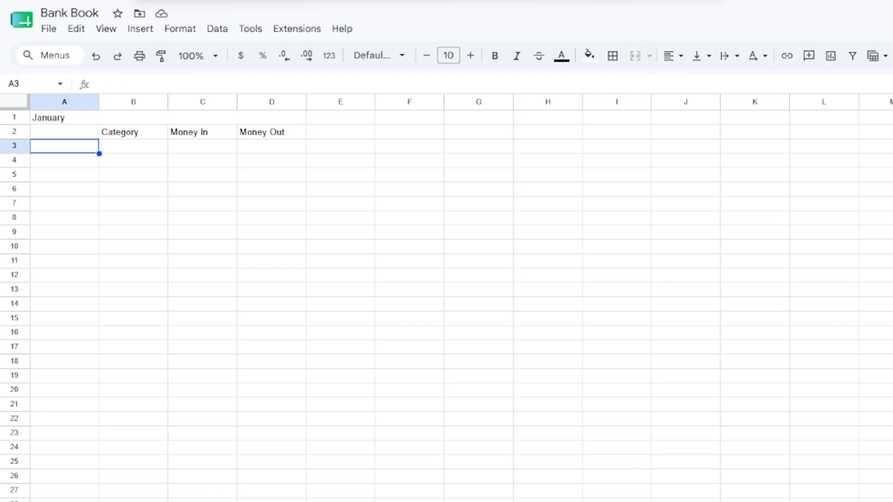
- Enter the header "Completed" in cell A2
left_click(65, 132)
type("Compl")
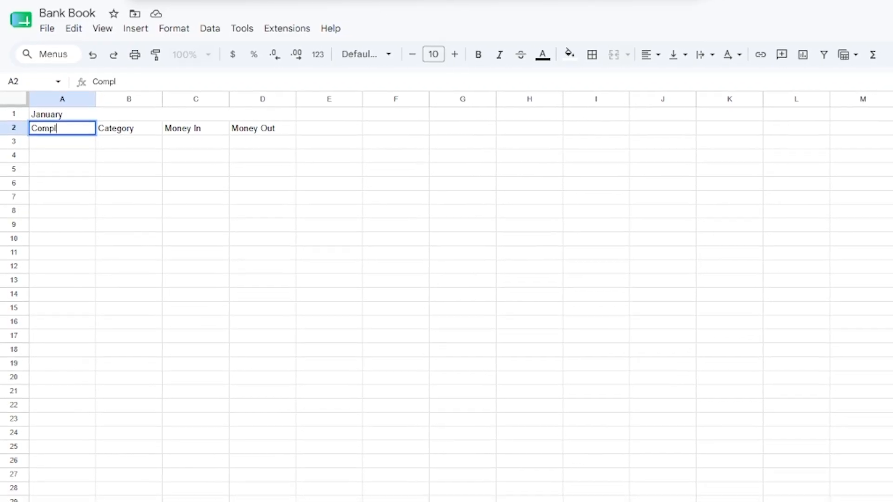
type("eted")
key("Return")
- Insert a checkbox in A3 and fill it down through A24
key("alt+i")
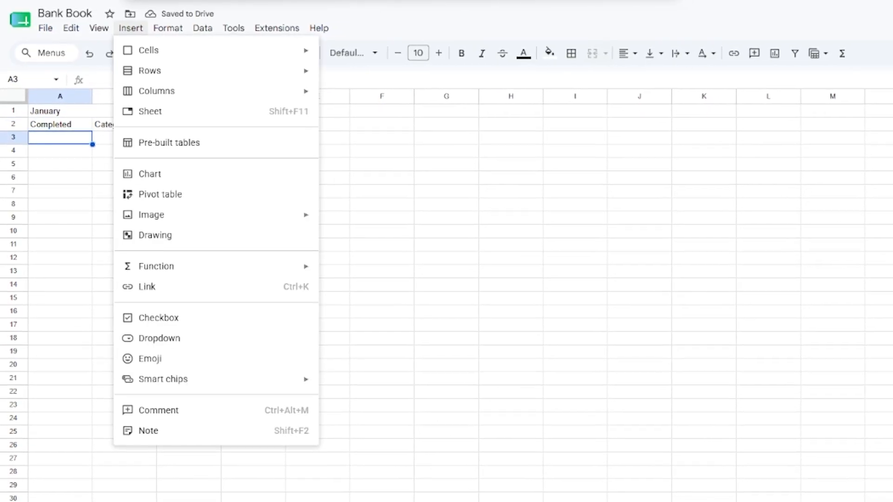
left_click(158, 318)
left_click_drag(92, 145, 91, 419)
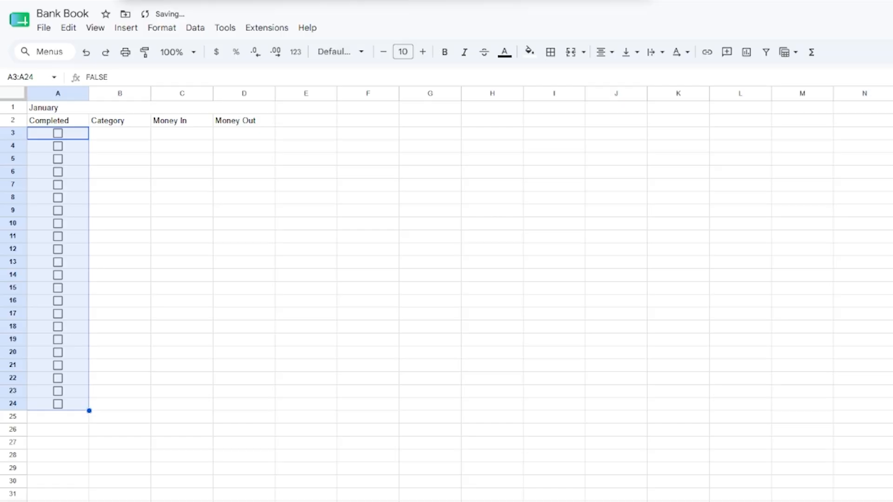
- Remove the checkbox from A3, merge A3:D3 and enter "Monthly Bills" as the section heading
left_click(74, 133)
key("Delete")
left_click_drag(58, 133, 243, 133)
left_click(571, 53)
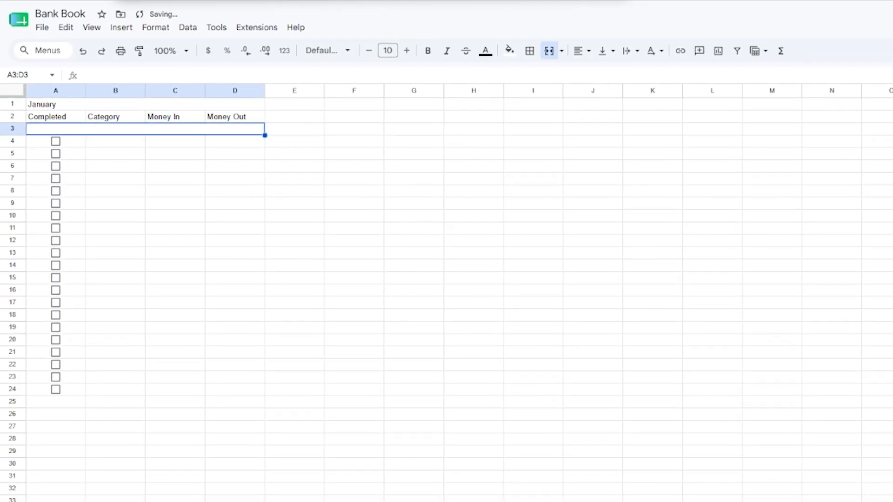
type("Re")
key("Escape")
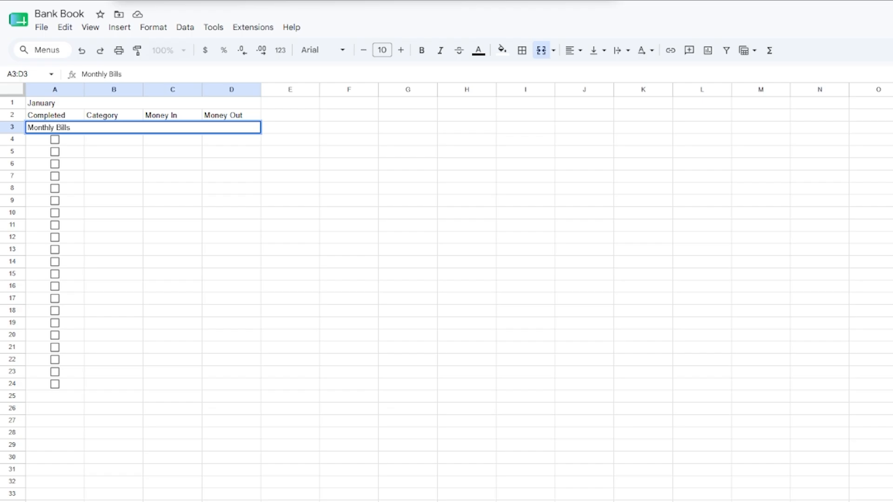
- Center the contents of the whole sheet horizontally and vertically
left_click(12, 90)
left_click(573, 51)
left_click(590, 70)
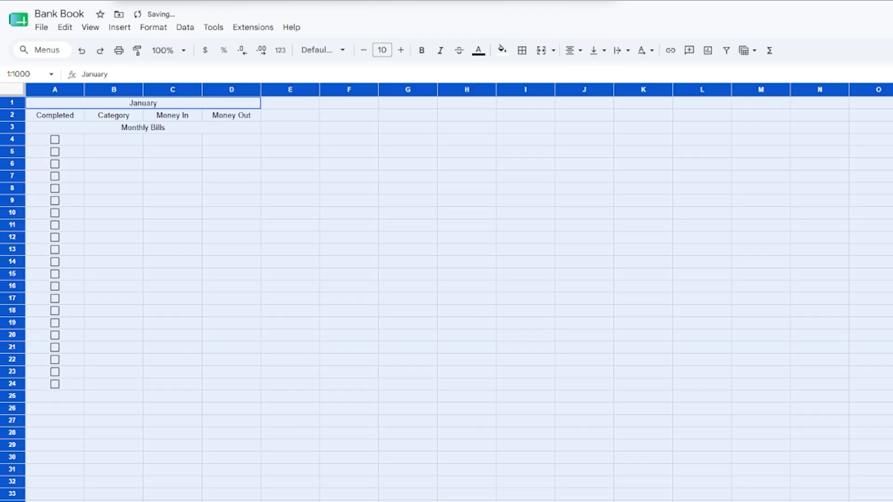
left_click(595, 51)
left_click(615, 72)
- Set the whole sheet's font size to 14 and its text color to black
left_click(382, 50)
left_click(381, 200)
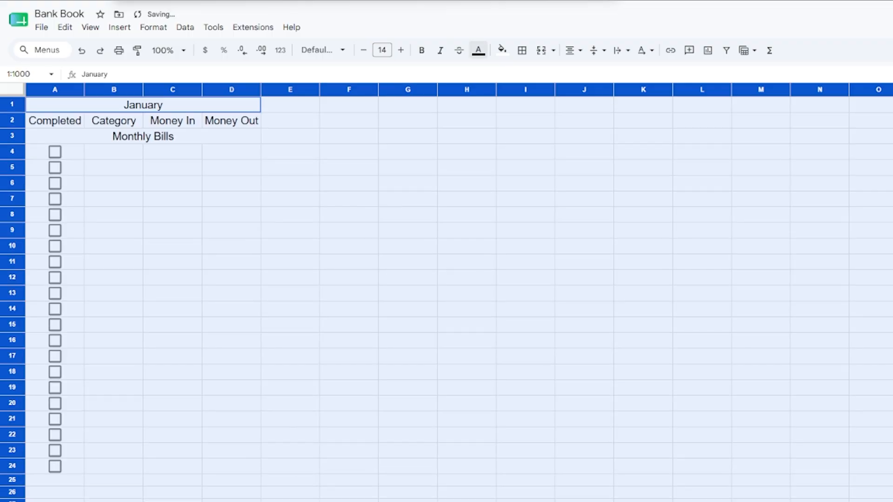
left_click(478, 51)
left_click(481, 91)
left_click(232, 152)
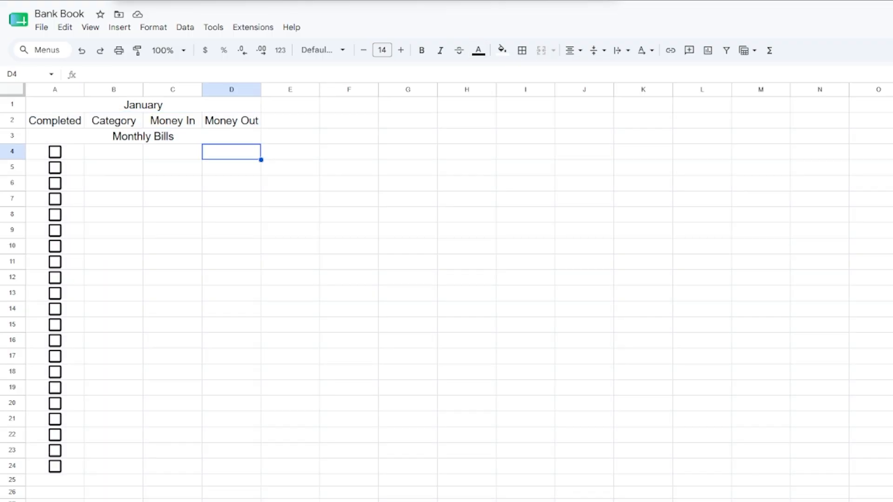
- Add a thick outer border around the January table, A1:D24
left_click(55, 480)
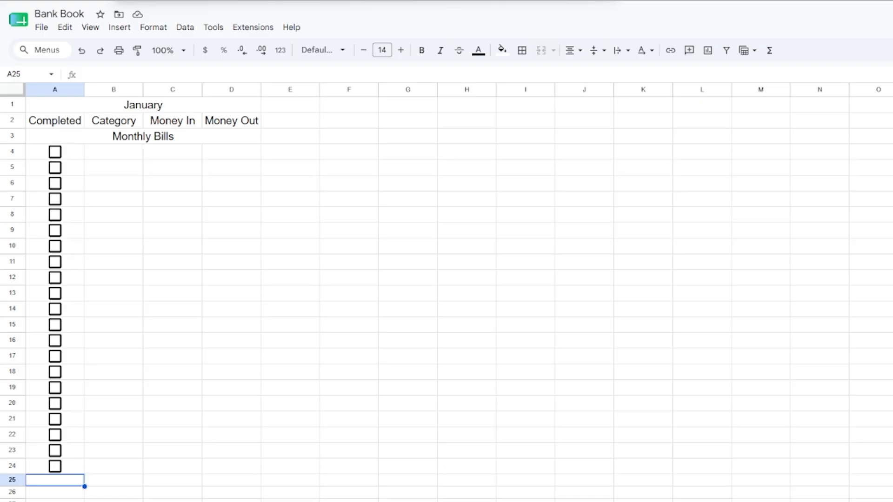
left_click_drag(55, 105, 231, 466)
left_click(522, 50)
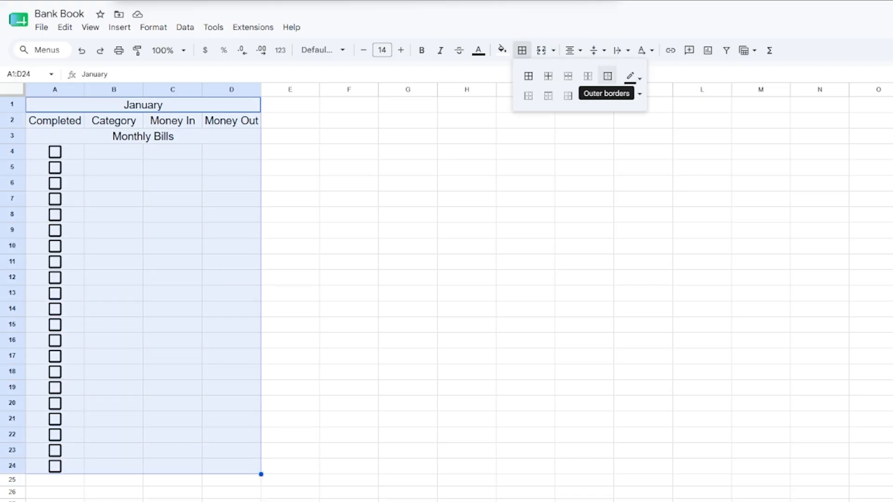
left_click(608, 76)
left_click(633, 94)
left_click(664, 140)
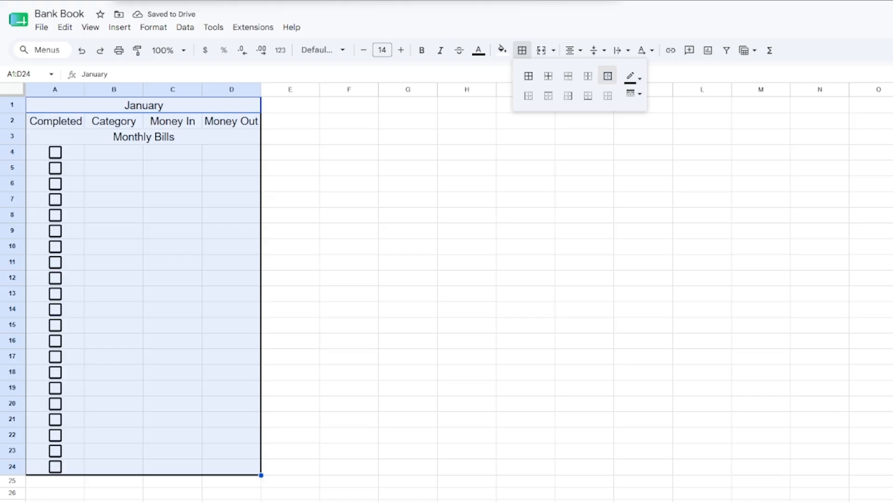
- Add a thick outer border around the row below the table, A25:D25
mouse_move(55, 482)
left_mouse_down()
mouse_move(232, 468)
mouse_move(55, 481)
left_mouse_up()
left_click(522, 50)
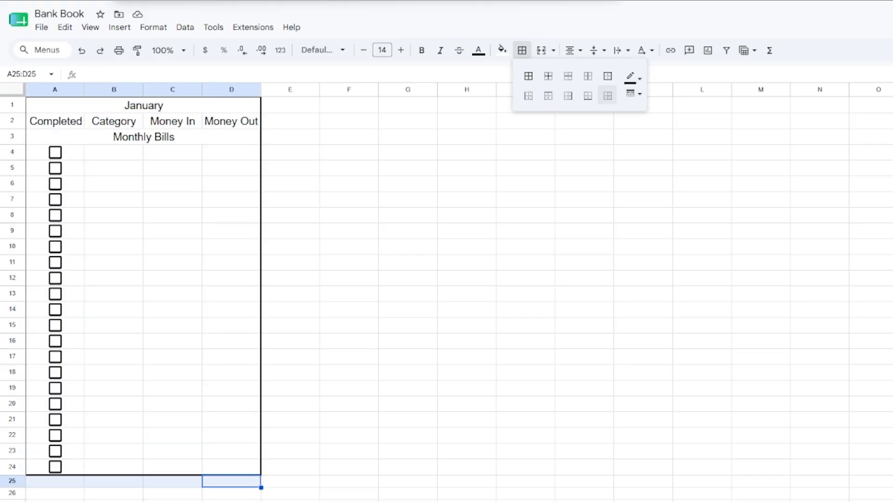
left_click(608, 96)
left_click(633, 94)
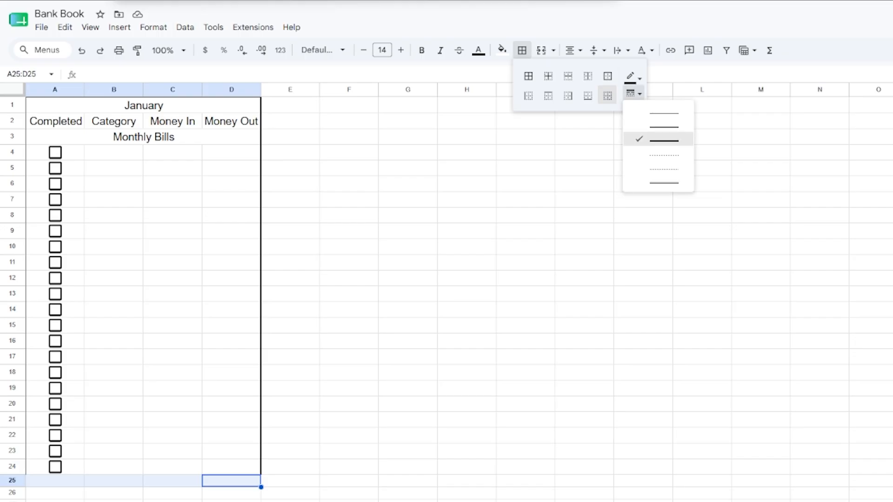
left_click(659, 154)
left_click(607, 75)
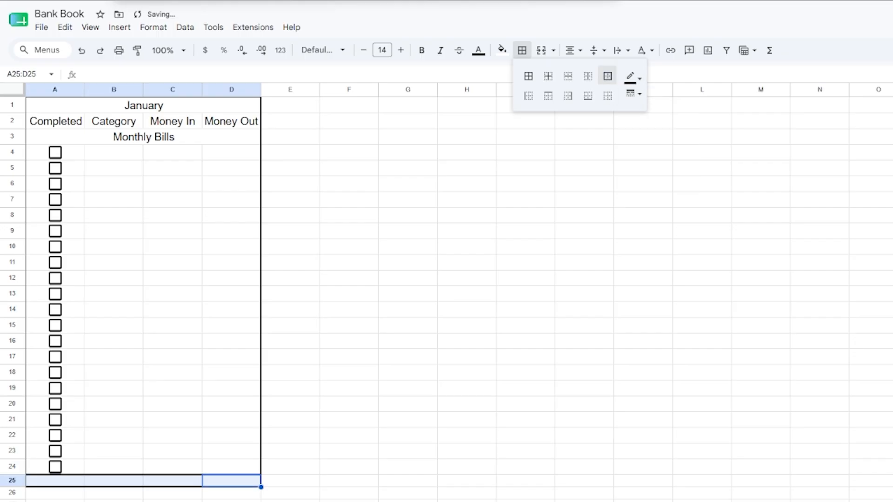
- Change the top border of A25:D25 to a dotted line
left_click(548, 96)
left_click(633, 94)
left_click(659, 153)
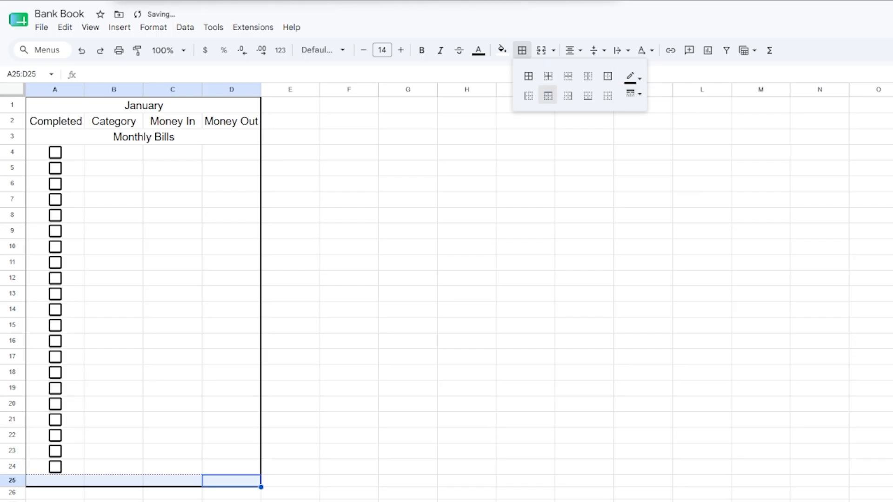
left_click(173, 325)
- Enter the labels "Saved" in A25 and "Spent" in C25
left_click(55, 481)
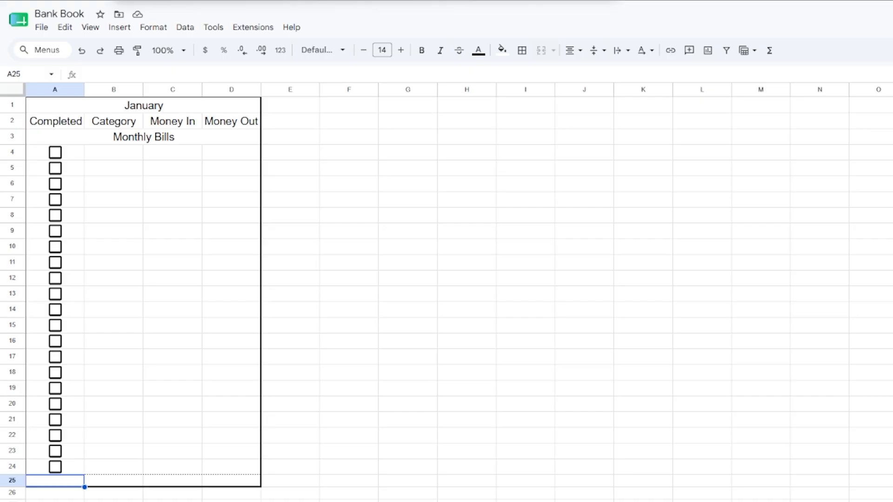
type("S")
key("BackSpace")
type("Saved")
left_click(172, 482)
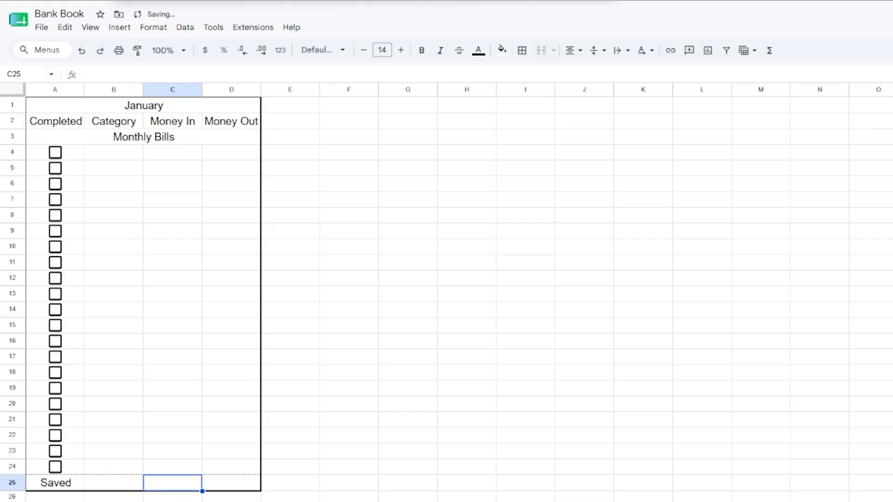
type("Spen")
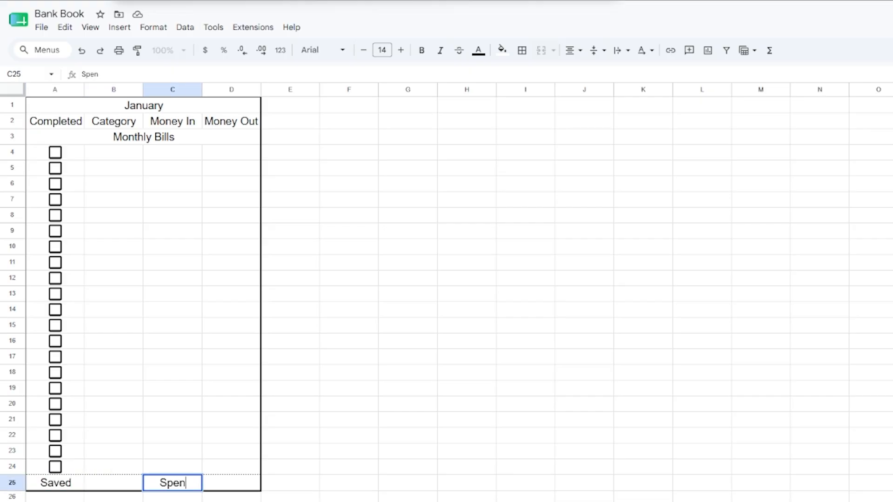
type("t")
left_click(584, 404)
- Delete the empty columns E through Z
left_click_drag(290, 89, 891, 89)
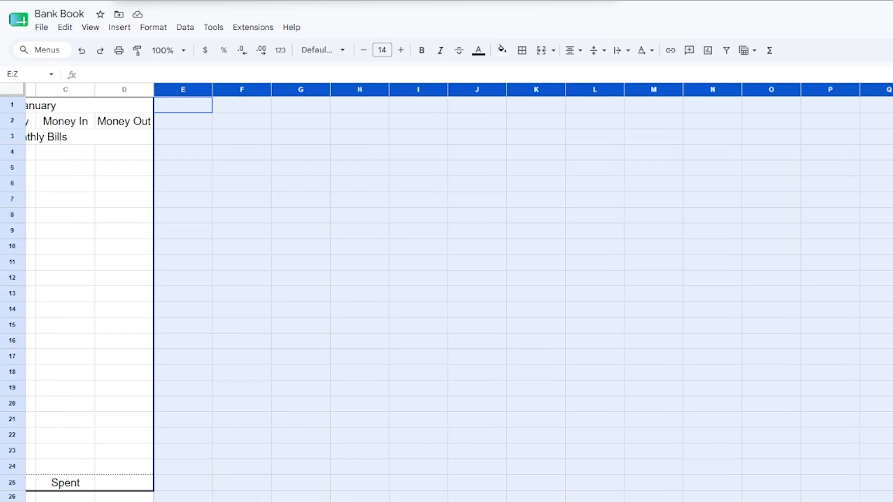
key("ctrl+alt+minus")
- Set the width of columns A through D to 130 pixels
left_click(58, 89)
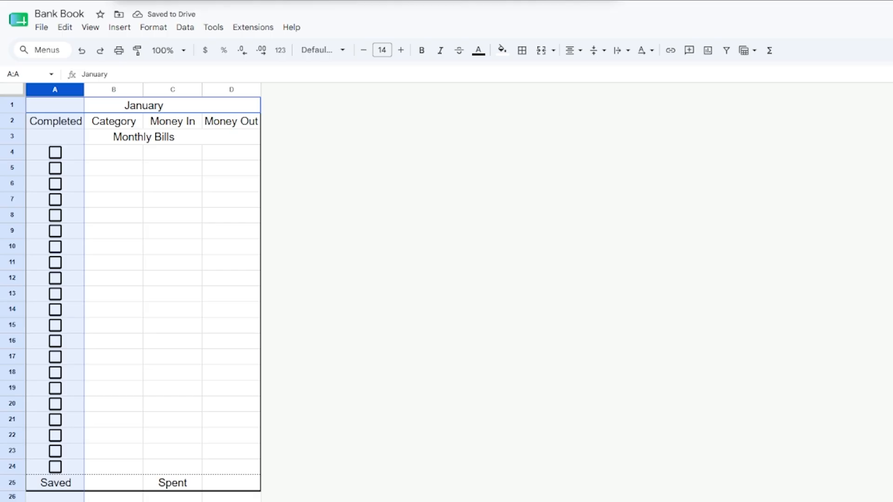
left_click_drag(228, 90, 173, 89)
right_click(89, 91)
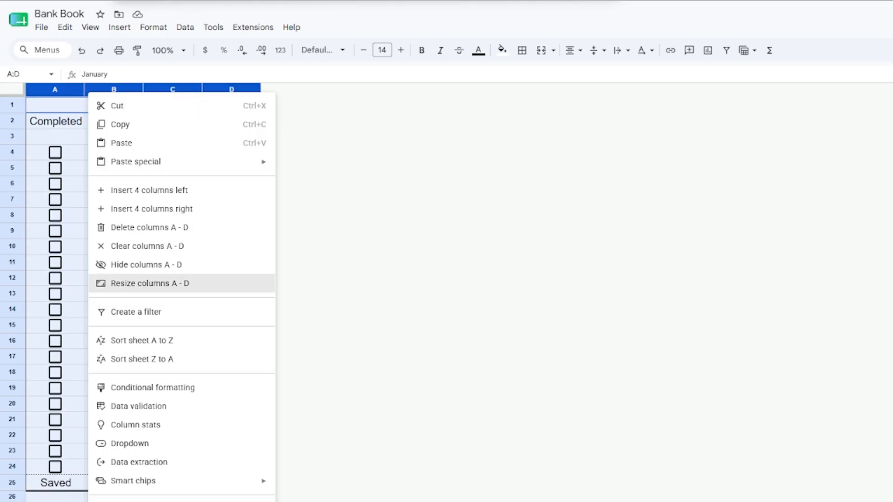
left_click(150, 284)
type("130")
key("Return")
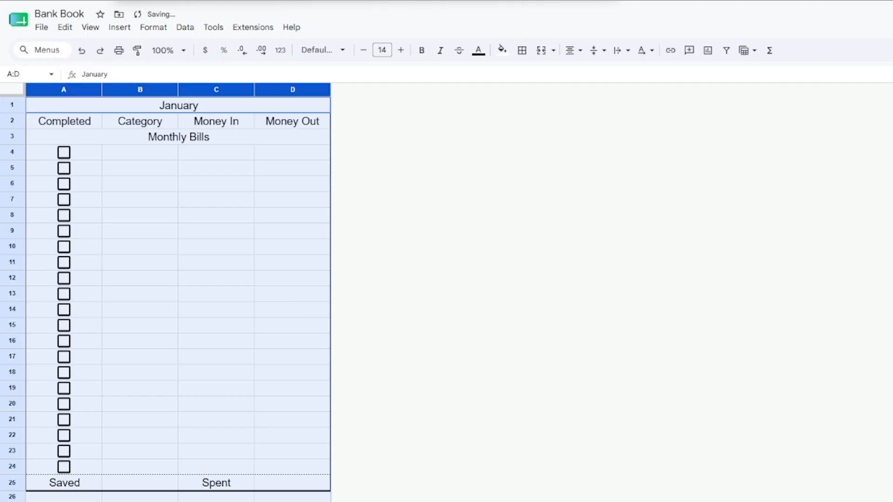
- Widen columns A through D to 150 pixels
right_click(294, 90)
left_click(335, 279)
type("150")
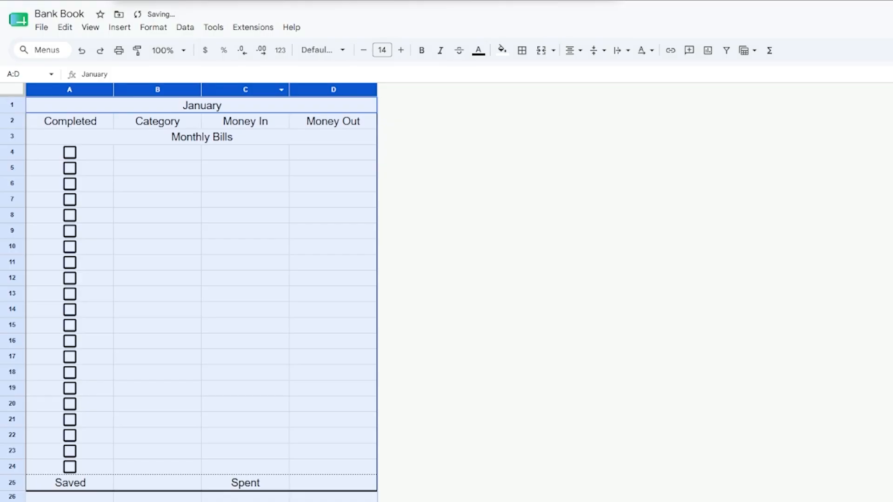
- Resize columns A through D to 250 pixels
right_click(259, 89)
left_click(316, 278)
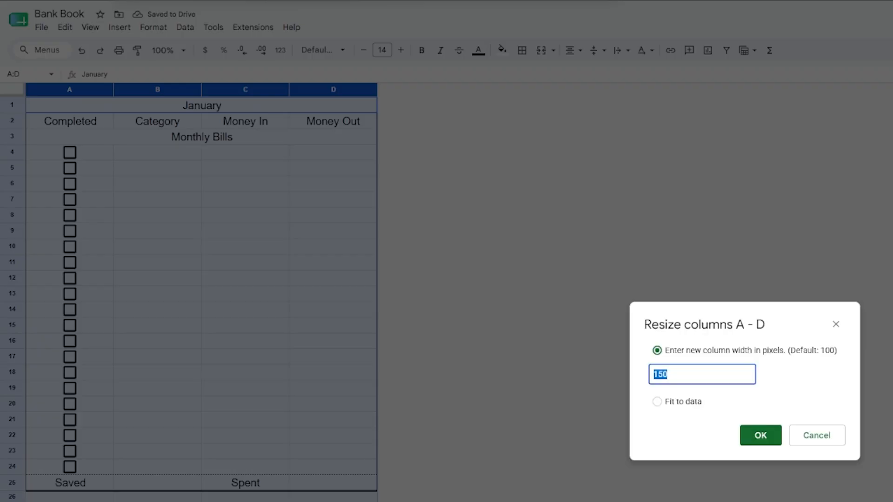
type("250")
key("Return")
- Set columns A through D to a width of 200 pixels
right_click(582, 89)
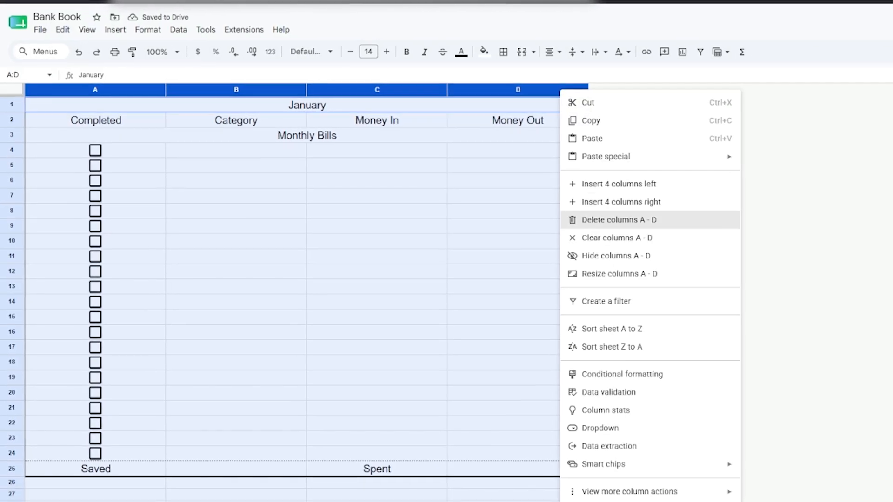
left_click(633, 280)
type("200")
key("Return")
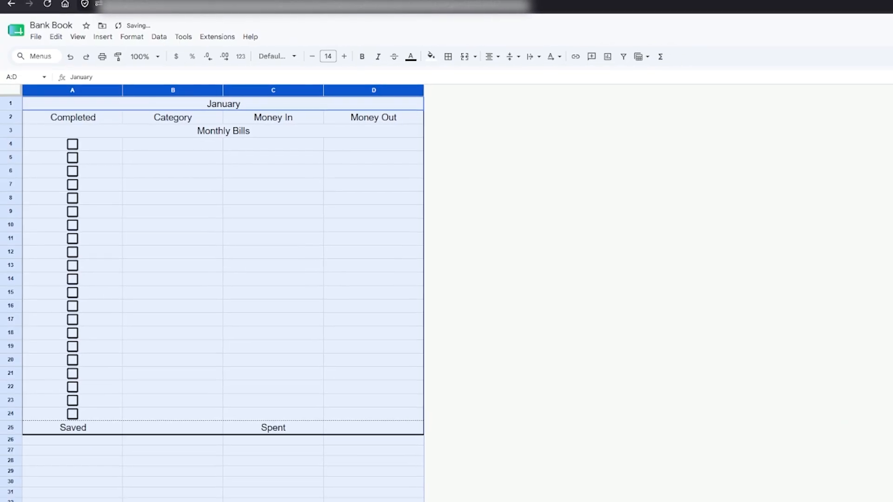
left_click(321, 222)
- Add a dropdown to B4:B24 under Category, with "Bills" as the first option colored light green
left_click_drag(167, 142, 168, 404)
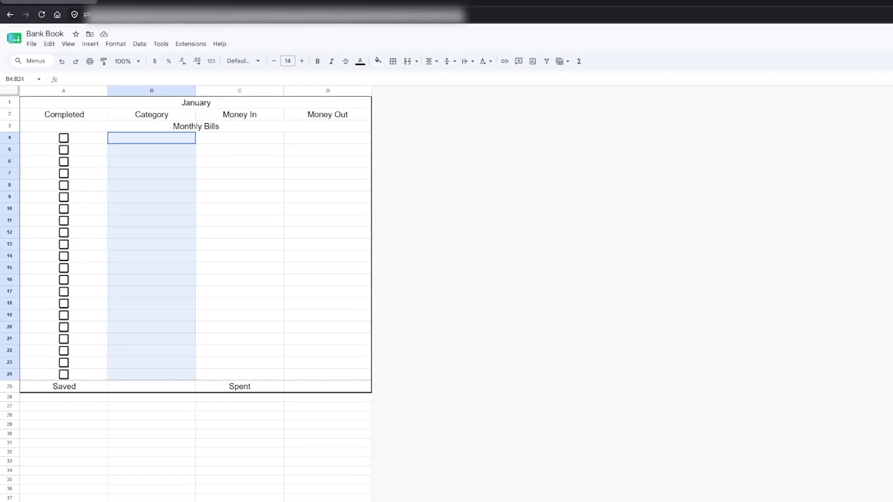
left_click(100, 39)
left_click(106, 251)
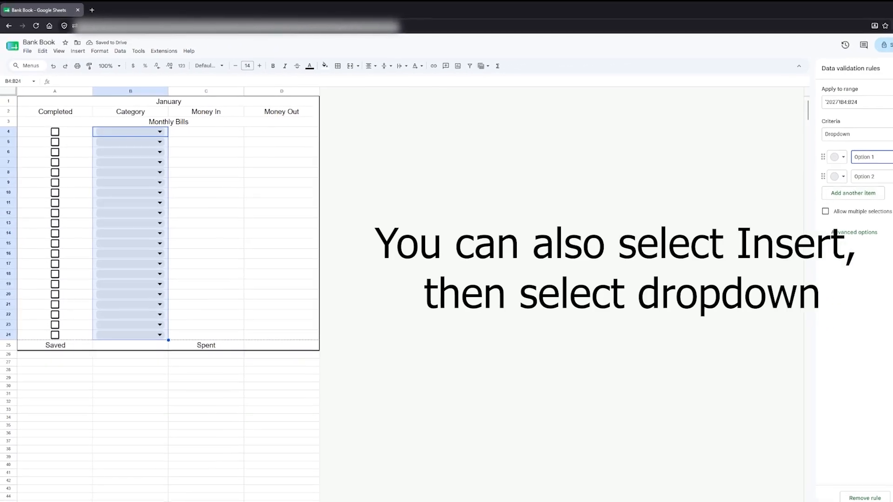
type("Bills")
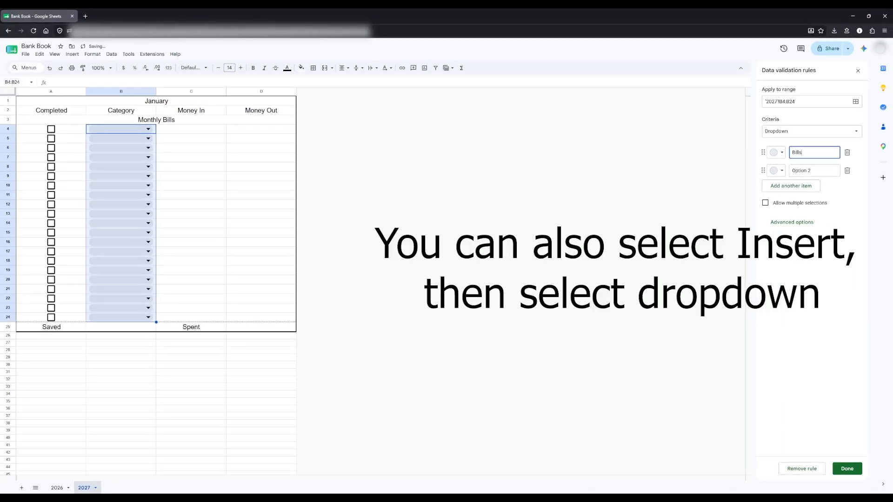
left_click(776, 152)
left_click(826, 179)
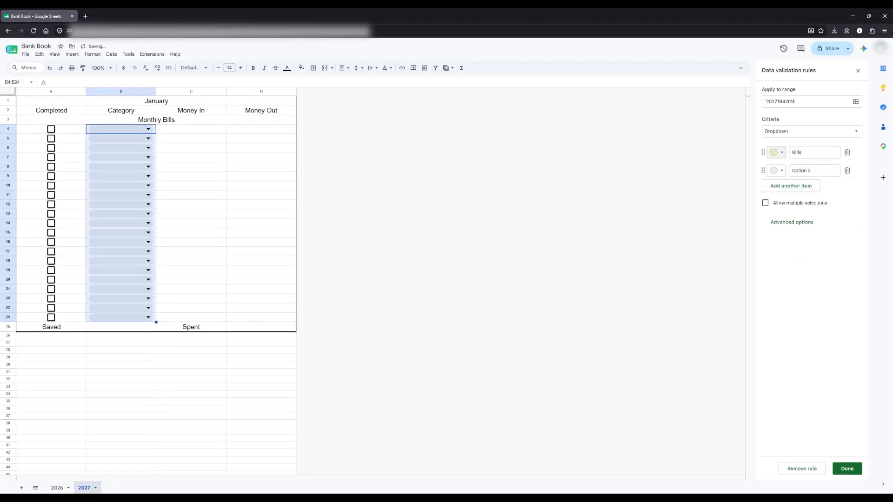
- Name the second Category dropdown option "Pet Supplies" and color it light blue
left_click(796, 171)
key("ctrl+a")
key("BackSpace")
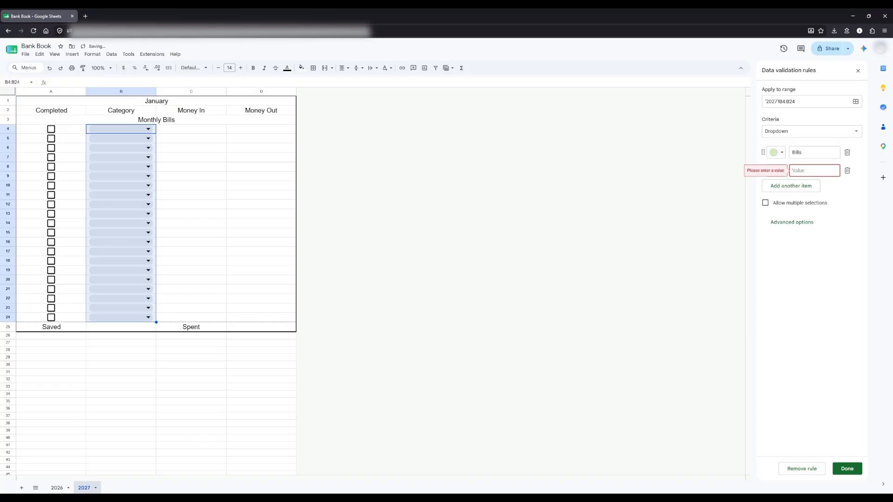
type("Pet Supplies")
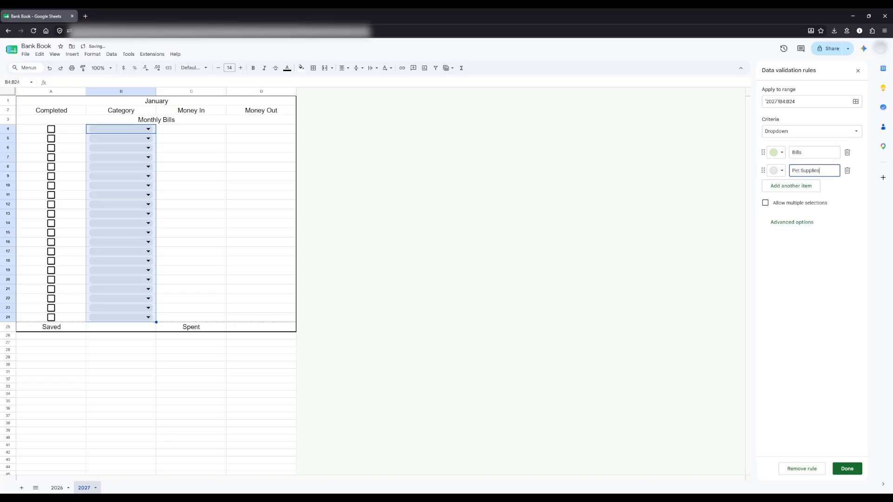
left_click(776, 170)
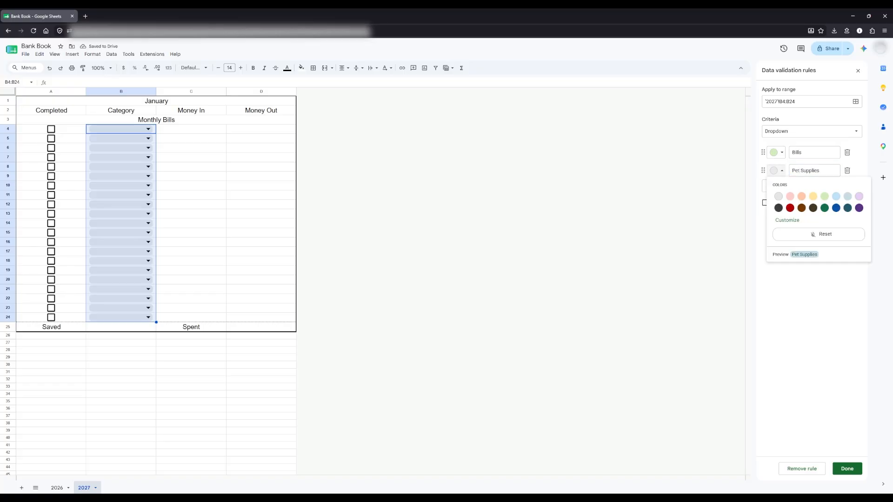
left_click(837, 197)
- Add a third dropdown option "Myself" colored light purple
left_click(791, 186)
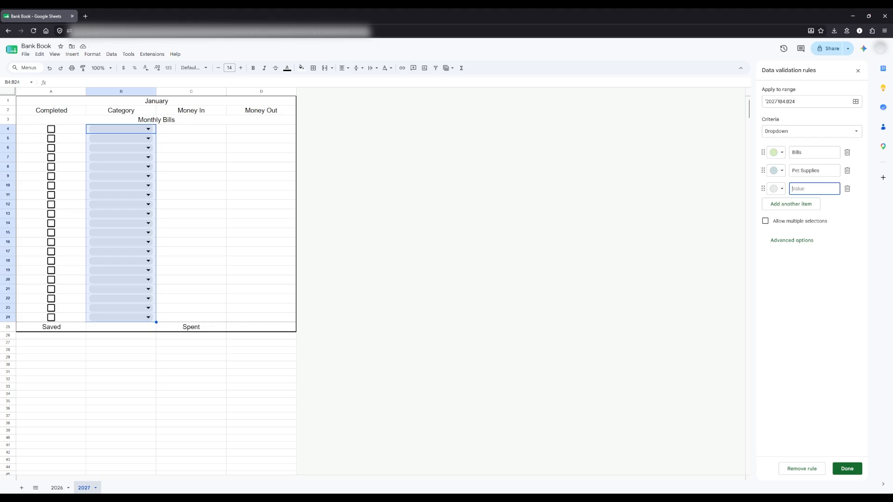
left_click(776, 189)
left_click(859, 214)
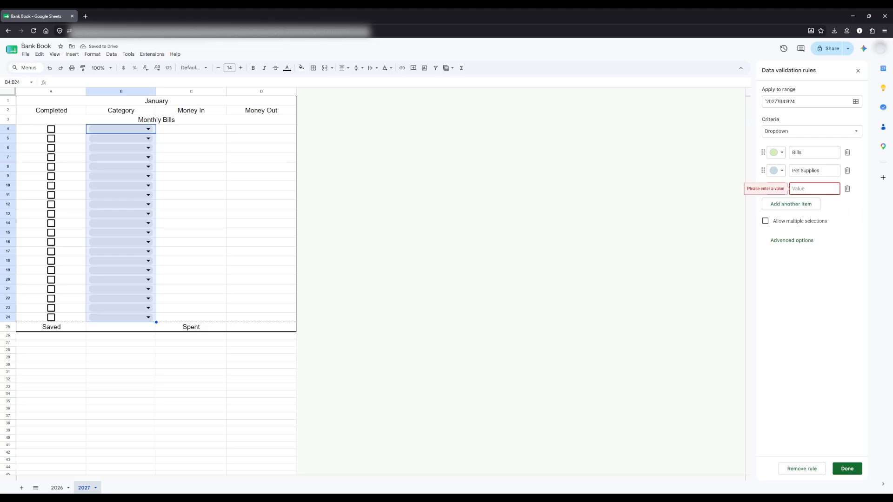
type("Myself")
- Add a fourth dropdown option "Home" colored dark teal
key("Return")
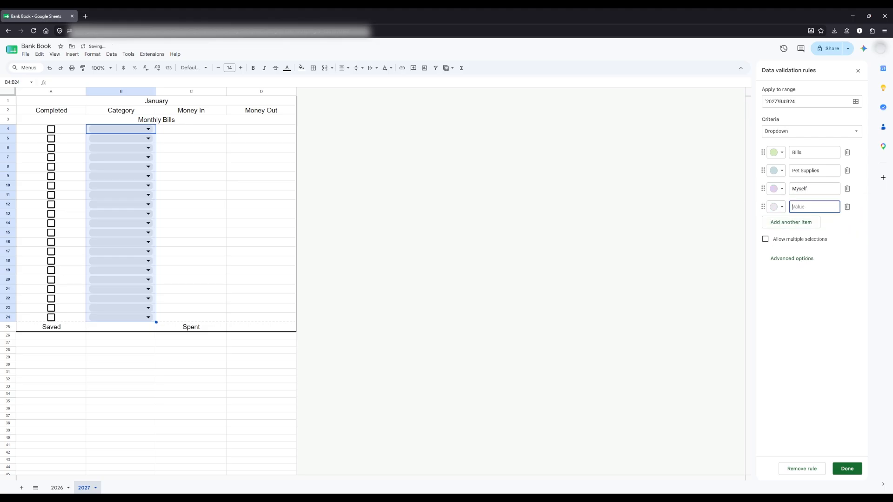
type("Home")
left_click(776, 207)
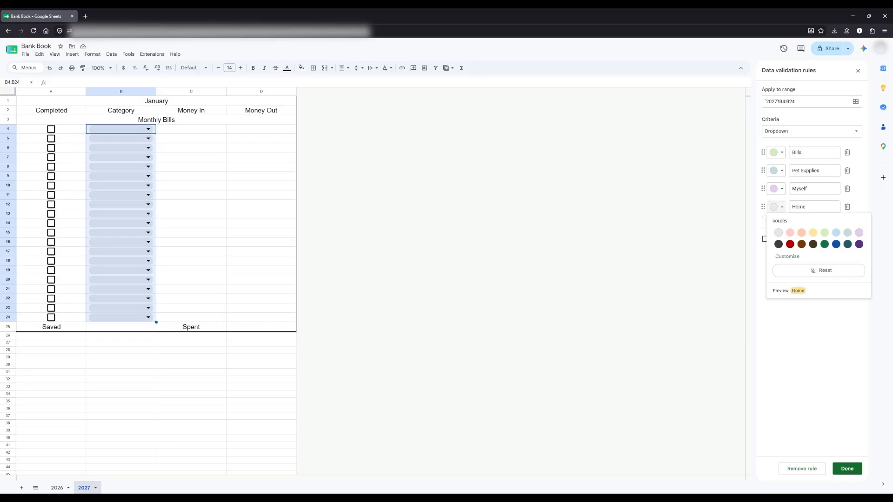
left_click(847, 244)
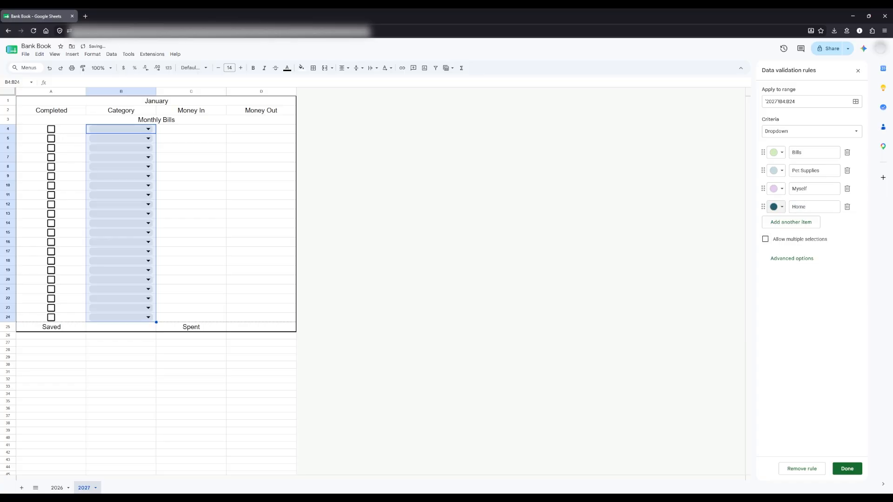
- Add a fifth dropdown option "School" colored light yellow and save the validation rule
left_click(790, 222)
left_click(777, 225)
left_click(813, 225)
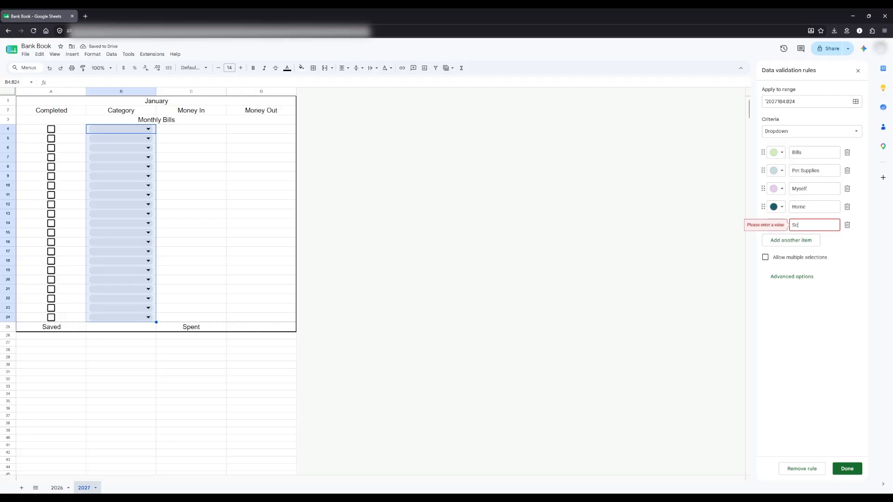
type("School")
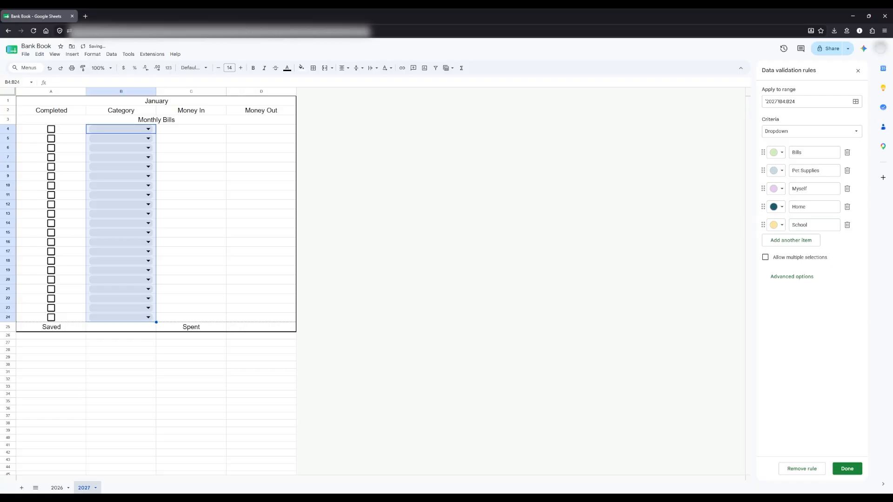
left_click(847, 469)
left_click(858, 71)
left_click(191, 214)
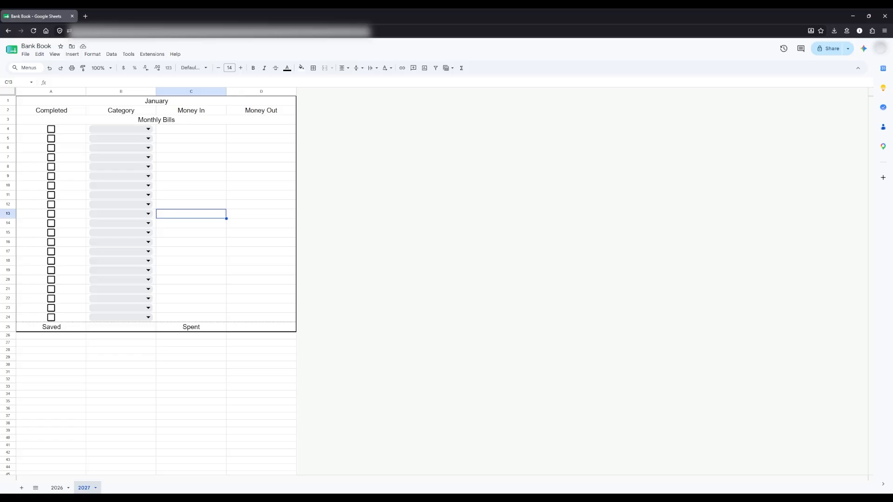
left_click(191, 130)
type("Ele")
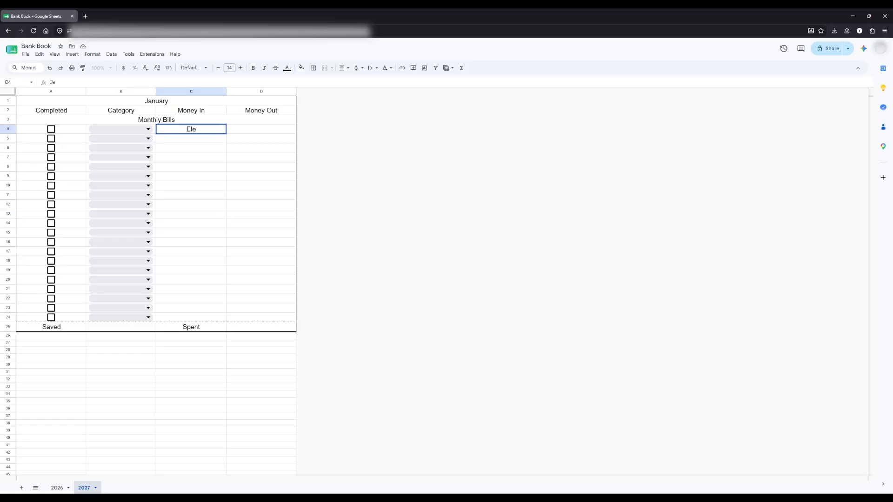
type("c")
key("BackSpace")
key("BackSpace")
- Insert one new column between Category and Money In
right_click(143, 105)
right_click(134, 92)
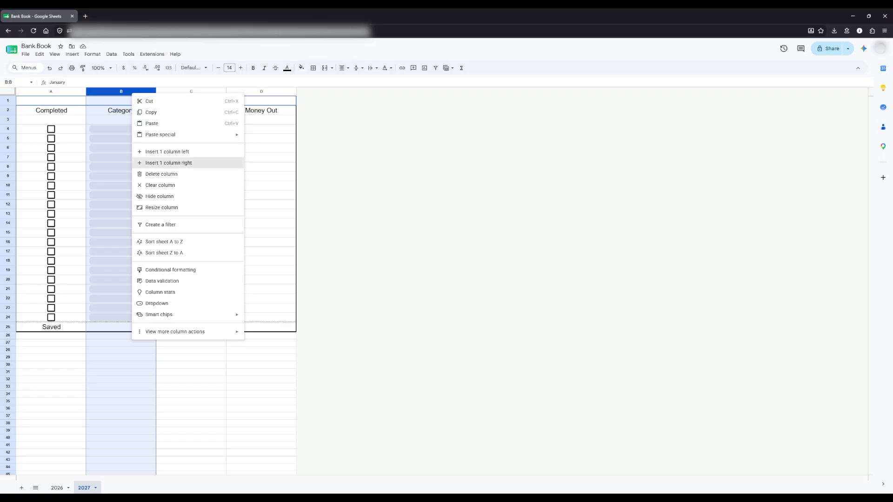
left_click(168, 162)
- Remove the copied dropdowns from C4:C24 in the new column
left_click(210, 120)
left_click(217, 129)
left_click_drag(200, 317, 200, 129)
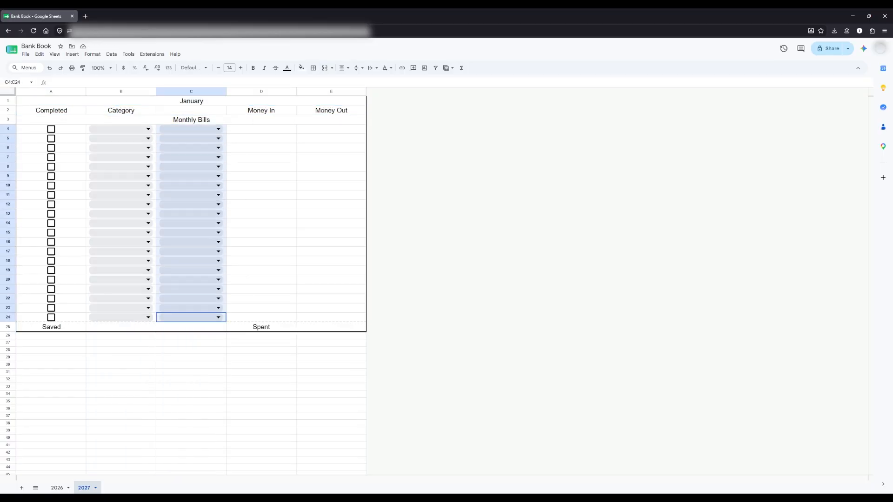
key("Delete")
left_click(192, 148)
- Enter "Item" as the header of the new column in C2
left_click(191, 110)
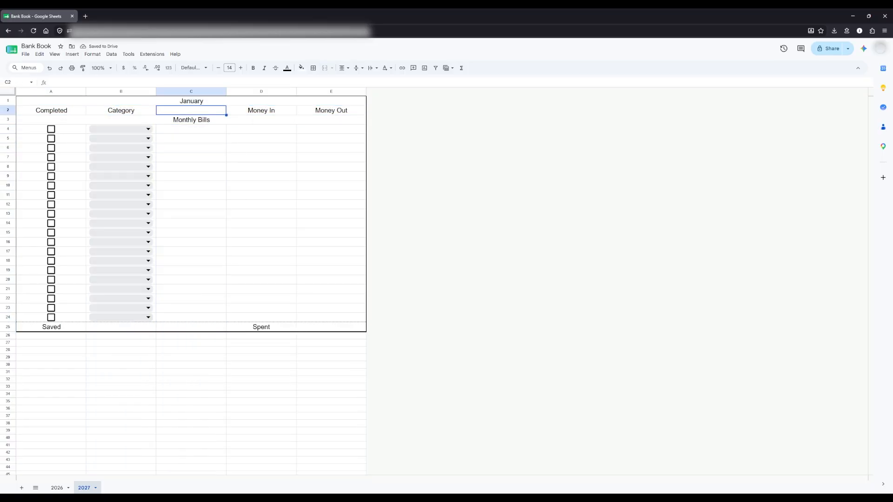
type("Item")
left_click(191, 139)
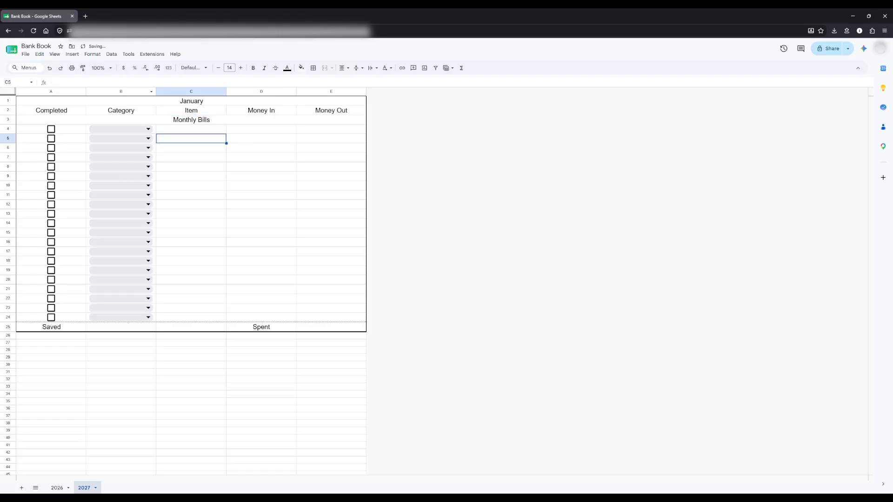
- Set columns A through E to a width of 180 pixels
left_click_drag(51, 91, 331, 91)
right_click(340, 91)
left_click(372, 205)
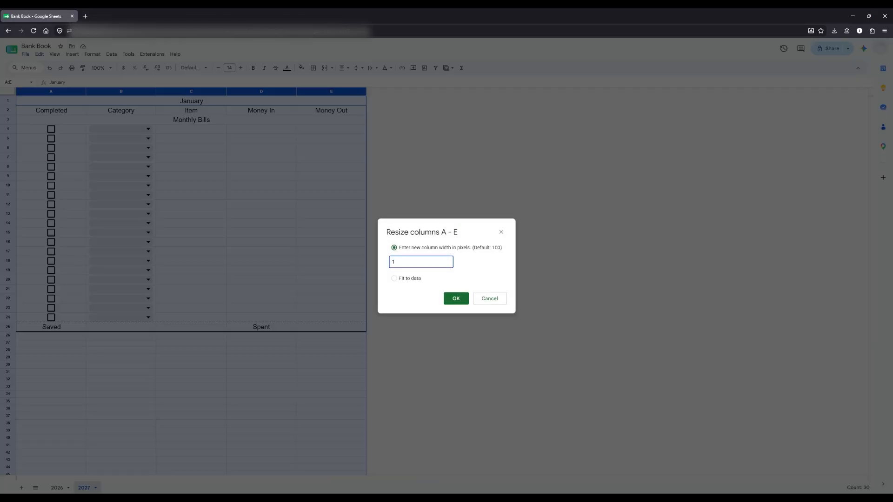
type("180")
key("Return")
- Resize columns A through E to a slightly narrower width
right_click(309, 91)
left_click(344, 206)
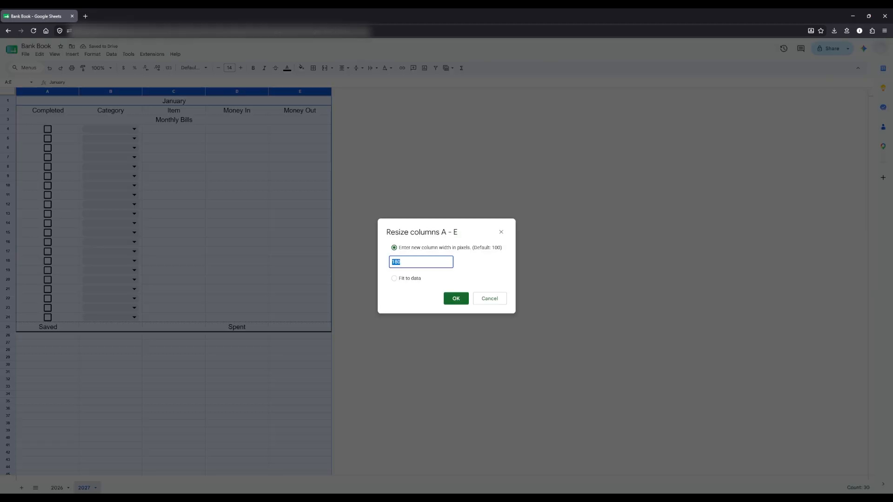
type("1")
left_click(456, 299)
left_click(285, 298)
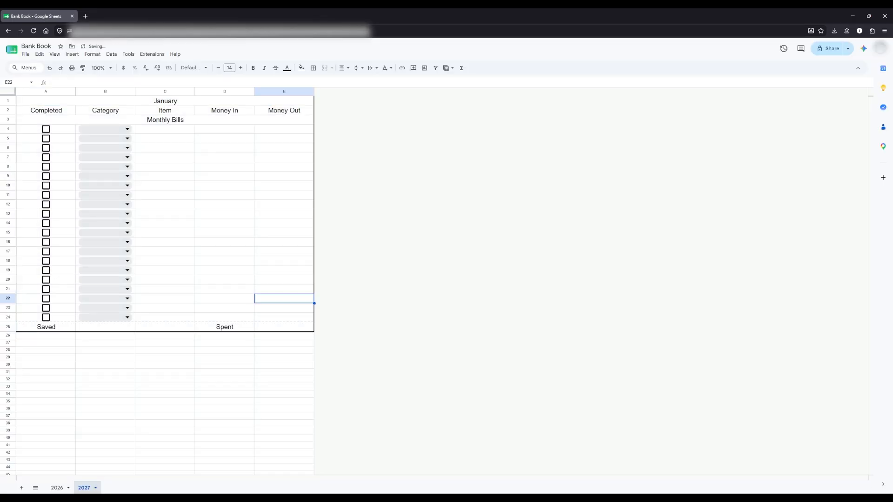
- List "Electricity", "Water" and "Internet" as items in C4:C6 under Monthly Bills
left_click(165, 130)
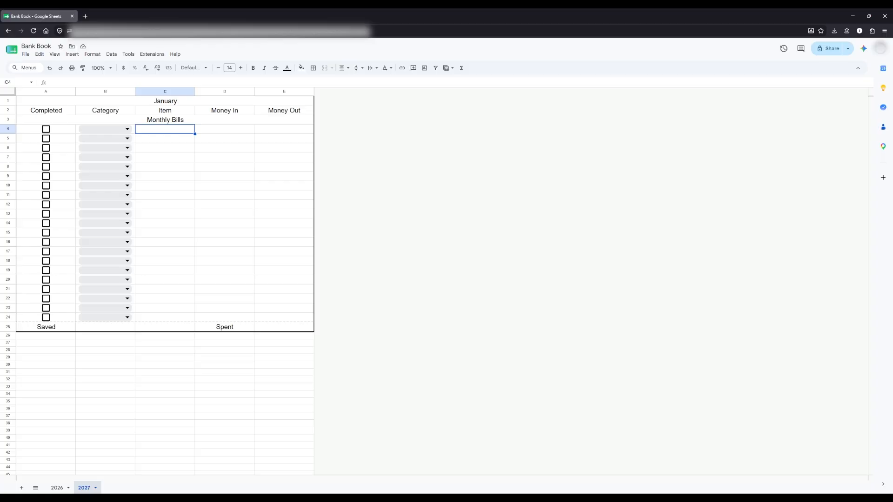
type("Electricity")
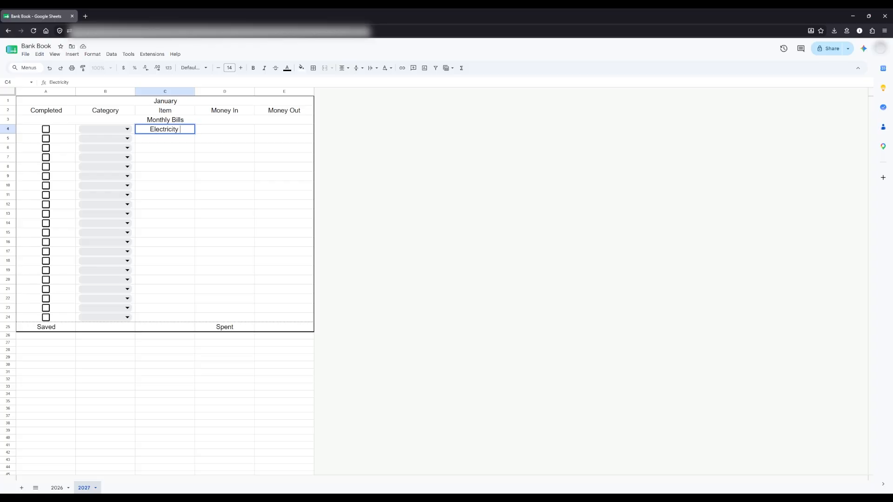
key("Return")
type("Water")
key("Return")
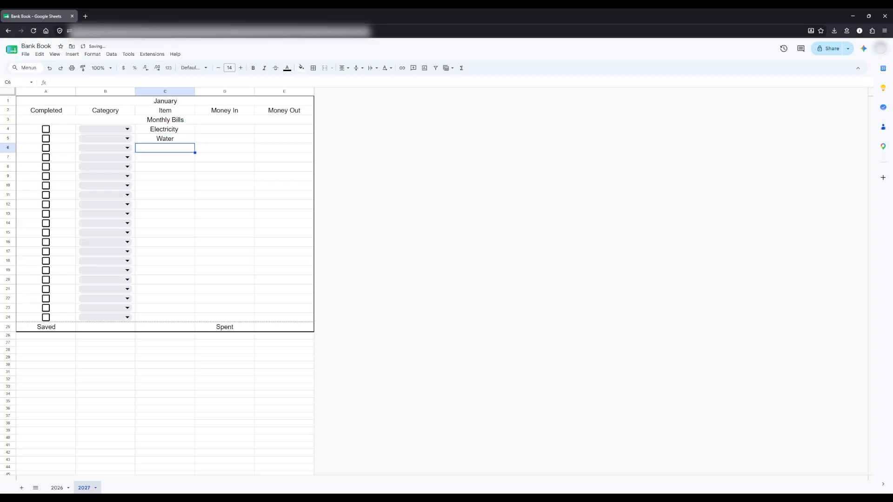
type("Internet")
key("Return")
- Add "Phone" and "Pest Control" to the monthly bills in C7:C8
type("Phon")
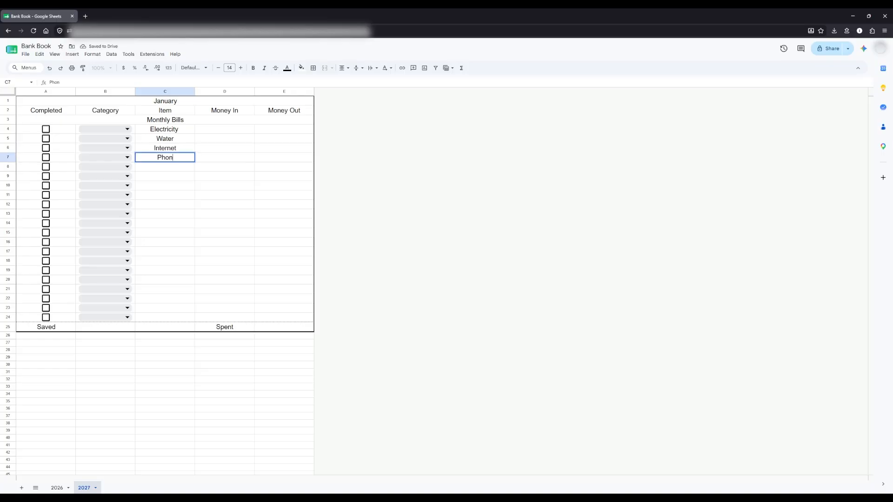
type("e")
key("Return")
type("Pest")
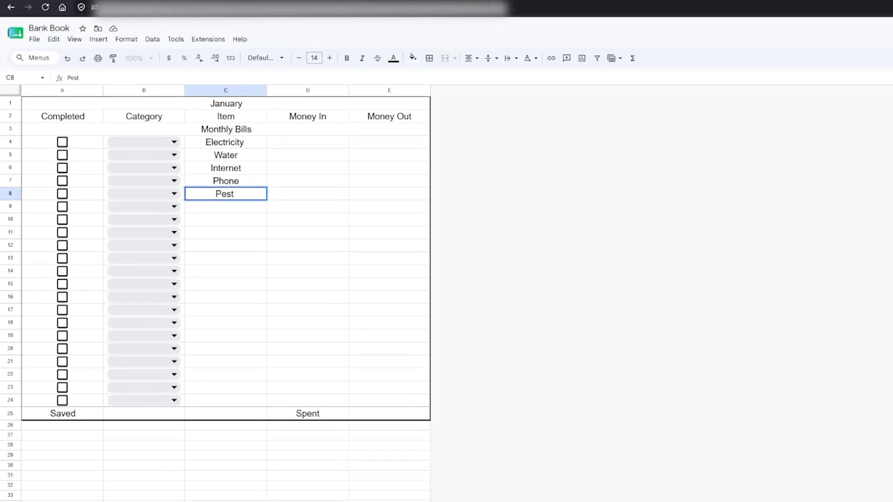
type(" Control")
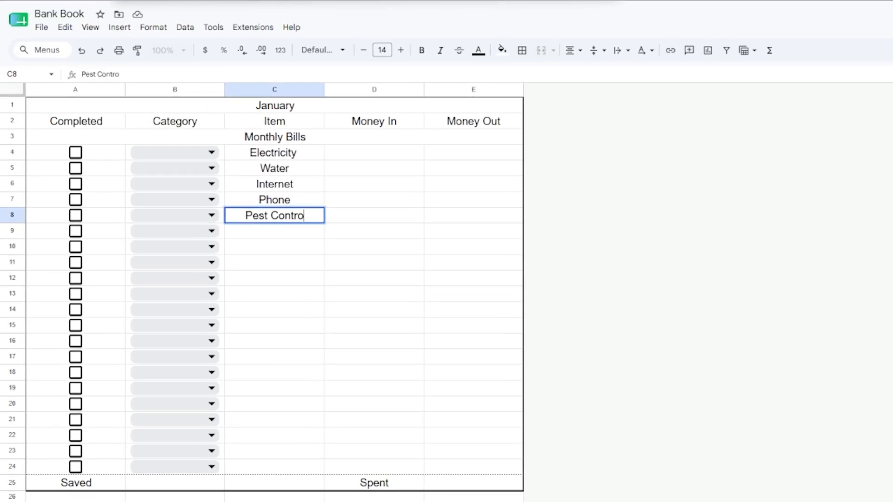
key("Tab")
- Clear and merge A9:E9, and title the merged row "Miscellaneous"
left_click_drag(75, 231, 474, 231)
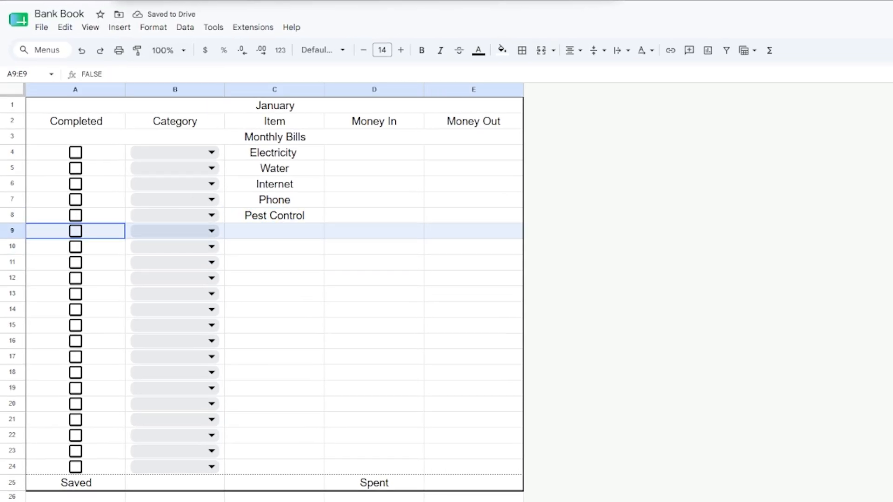
key("Delete")
left_click(542, 51)
type("M")
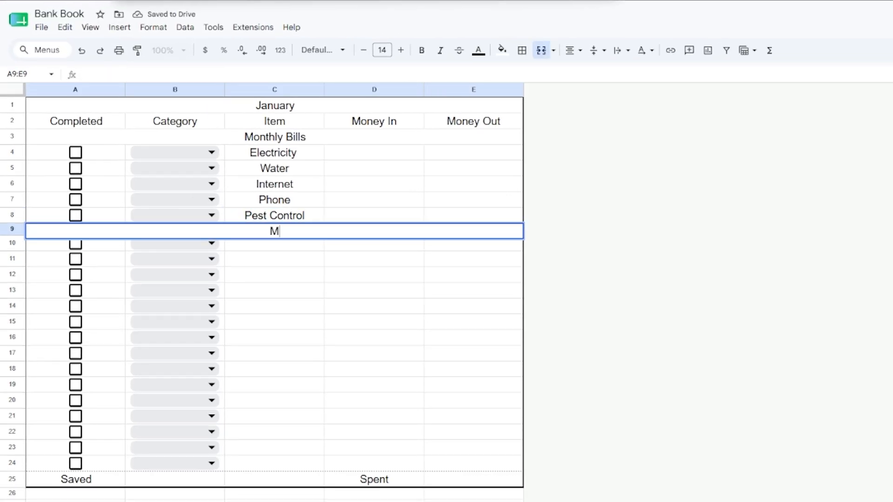
type("iscellaneous")
left_click(374, 355)
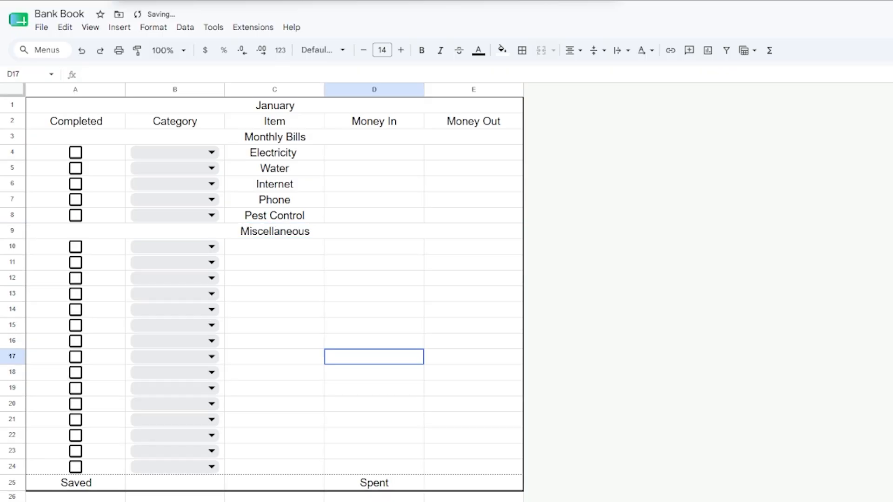
- Try taller heights for rows 1 through 25, starting with 30 pixels
left_click(12, 105)
left_click(13, 105)
left_click(47, 278)
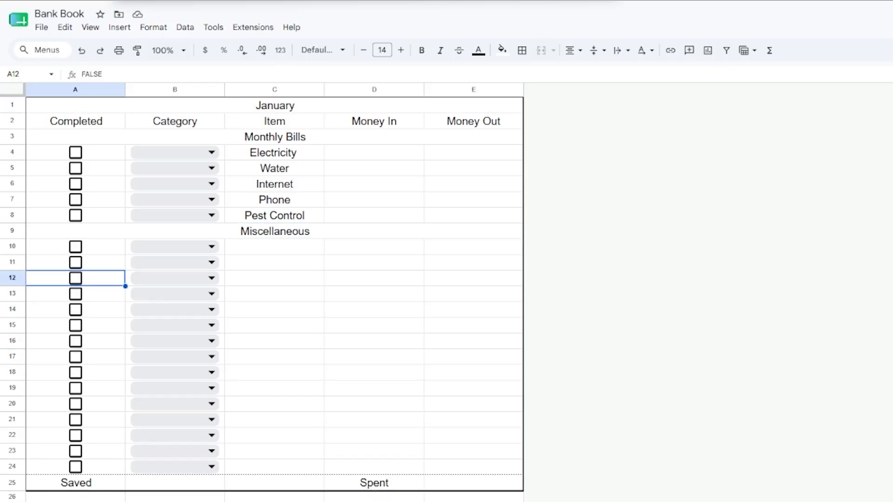
left_click_drag(12, 105, 12, 482)
right_click(6, 403)
left_click(46, 501)
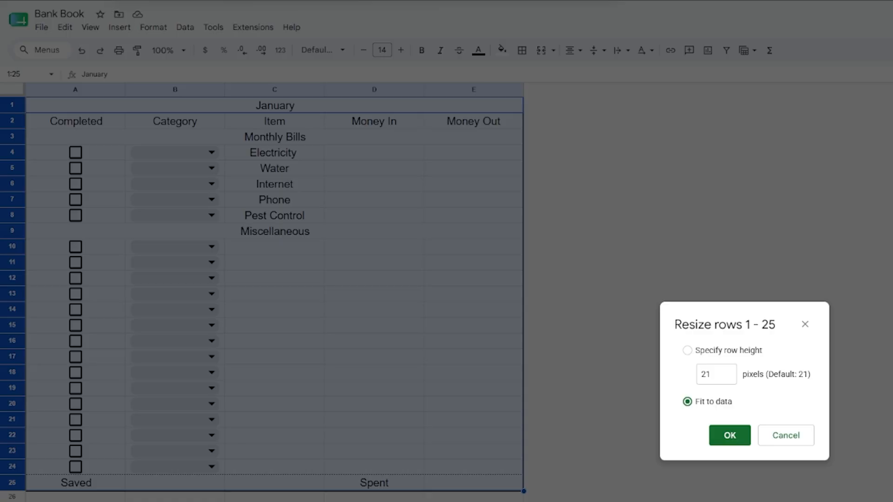
left_click(688, 350)
type("30")
key("Return")
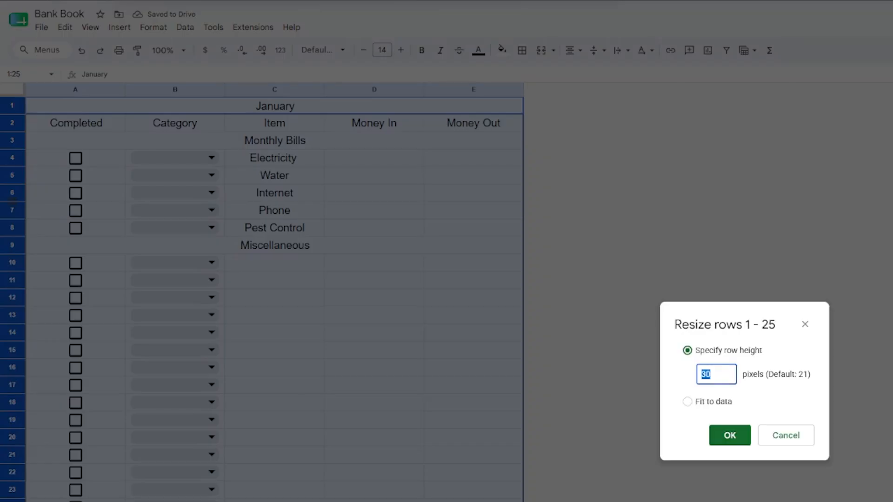
type("60")
key("Return")
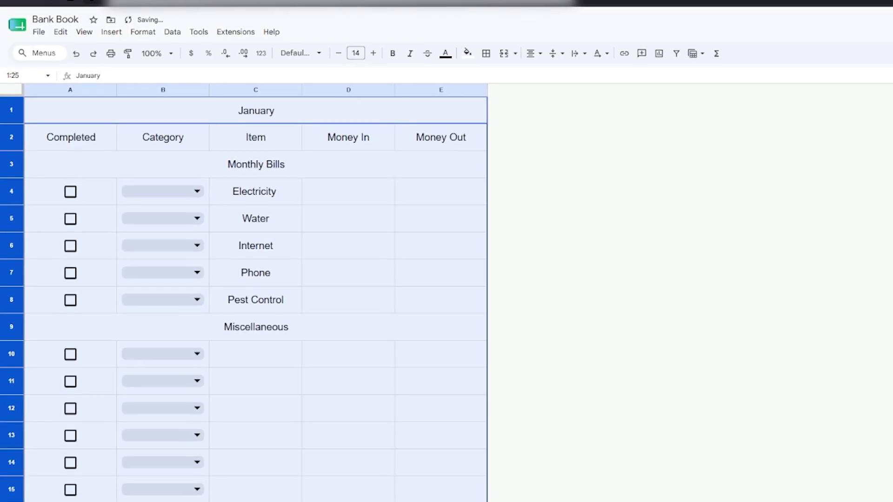
- Set the height of rows 1 through 25 to 35 pixels
right_click(15, 260)
left_click(64, 409)
type("35")
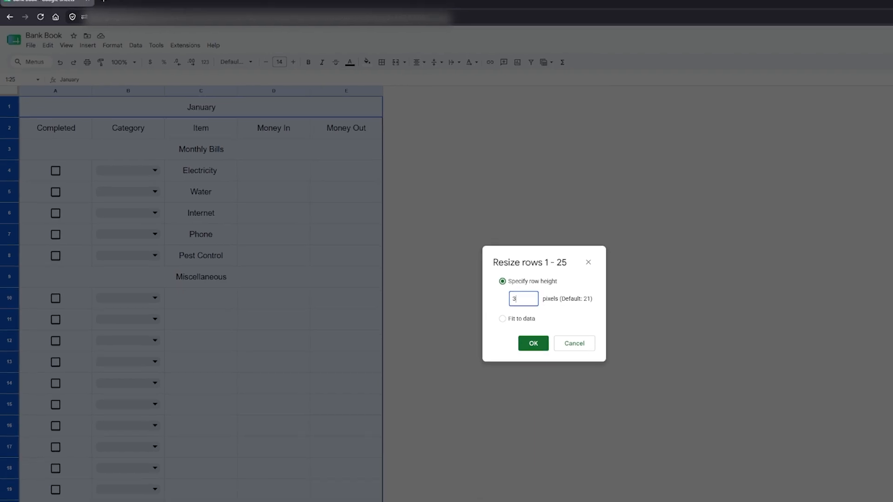
key("Return")
left_click(323, 339)
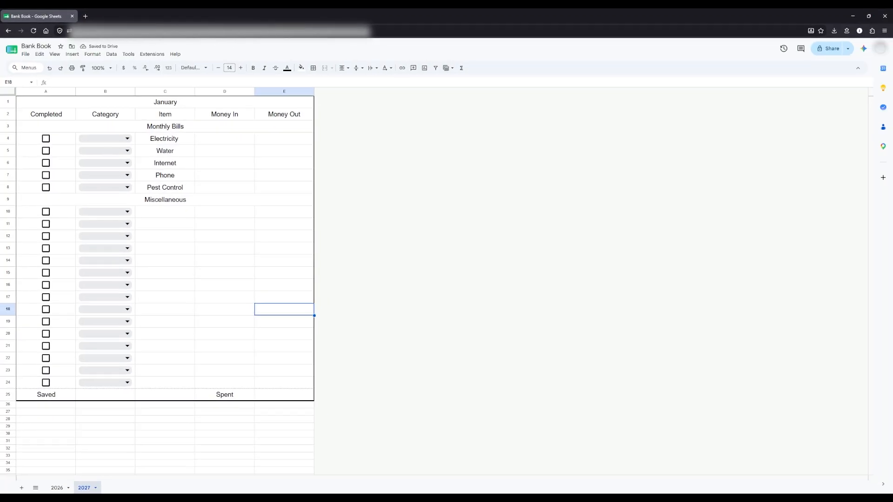
- Apply the purple default alternating-colors style with a header to rows 1 through 25
left_click(8, 101)
left_click(8, 394, "shift")
left_click(93, 54)
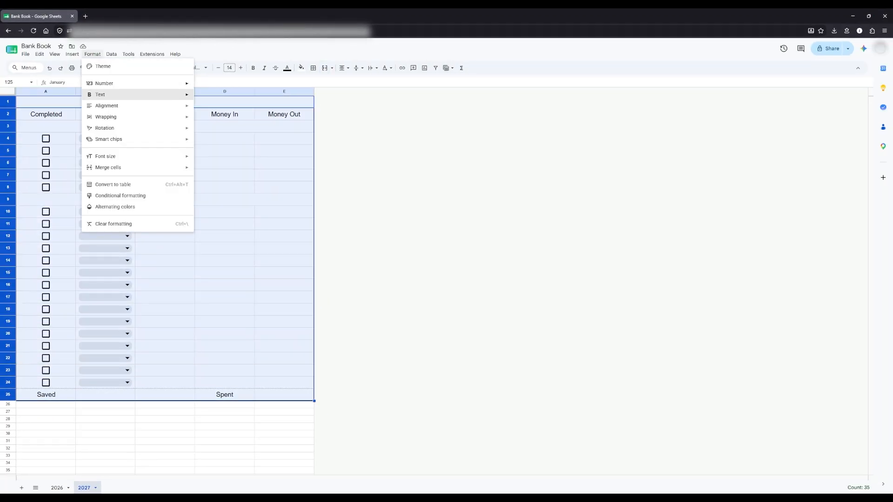
left_click(119, 207)
left_click(827, 173)
- Customize the alternating colors with a dark pink header and light pink as Color 2, and finish the style
left_click(831, 220)
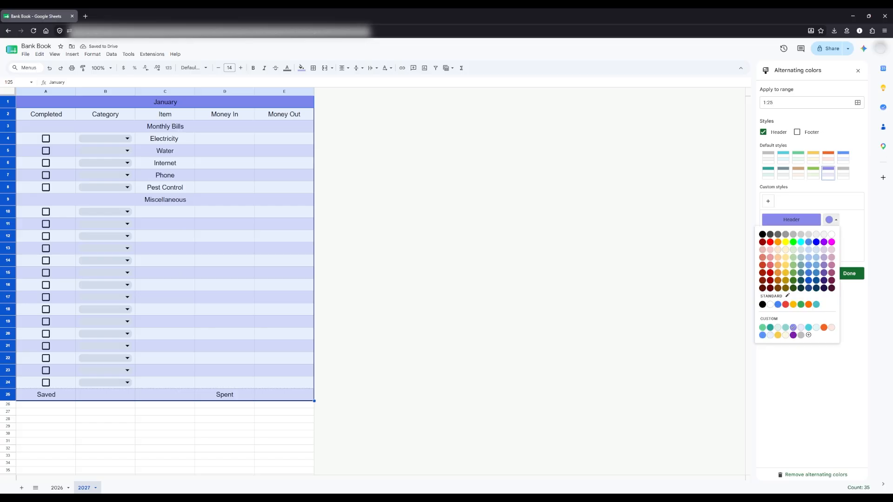
left_click(832, 258)
left_click(831, 220)
left_click(832, 265)
left_click(831, 251)
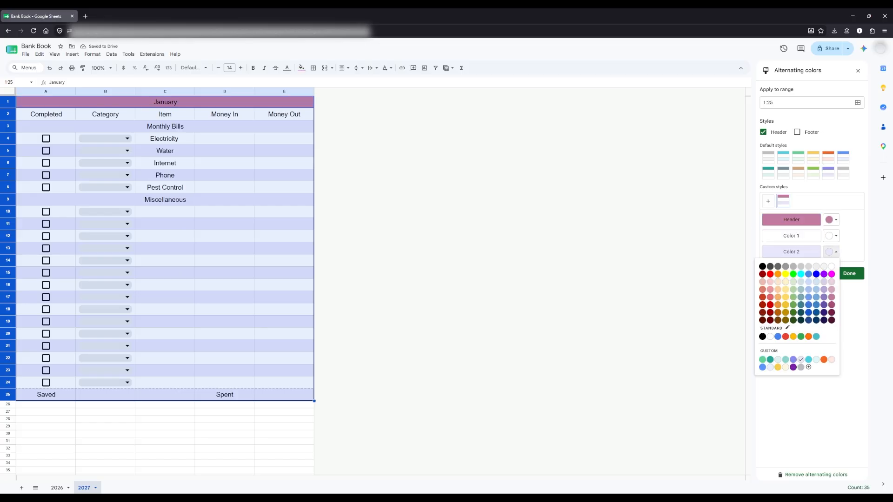
left_click(831, 282)
left_click(849, 273)
left_click(284, 334)
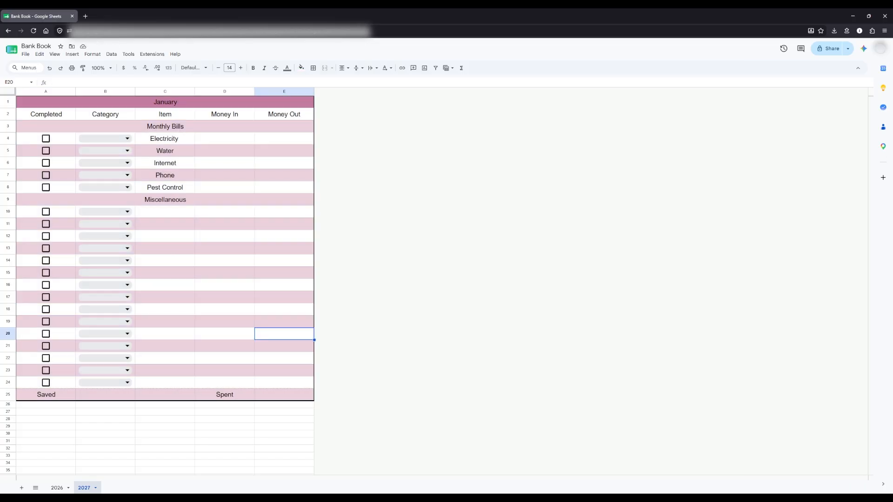
- Make the text bold in header rows 1 to 3 and in the "Miscellaneous" row 9
left_click_drag(8, 102, 8, 126)
key("ctrl+b")
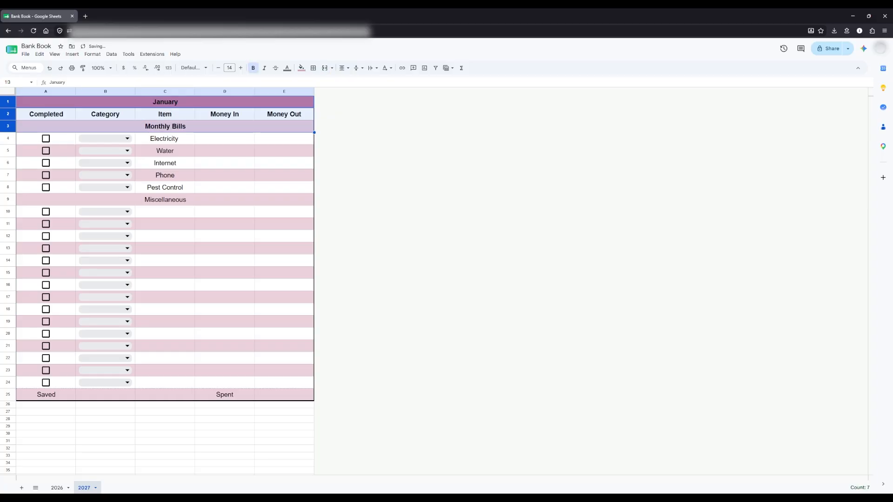
left_click(7, 199)
key("ctrl+b")
left_click(165, 310)
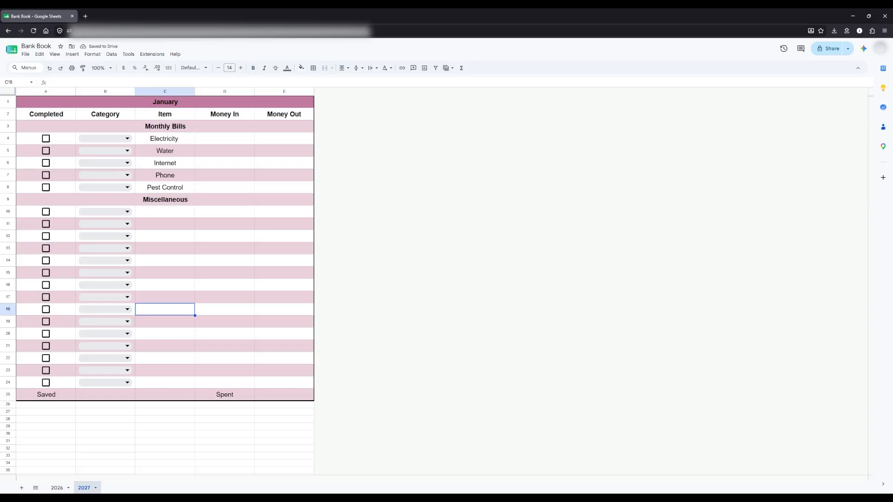
- Merge C25:D25 so the "Spent" label spans both cells
left_click(225, 394)
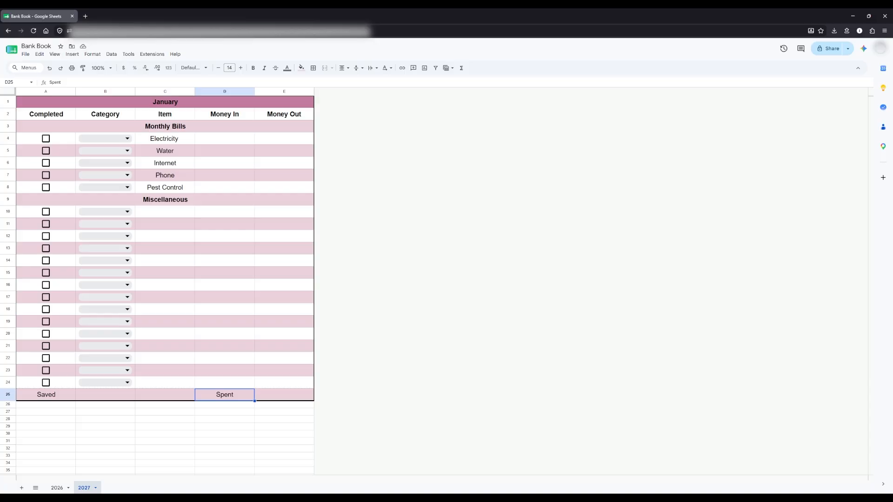
left_click_drag(225, 389, 165, 391)
left_click(49, 68)
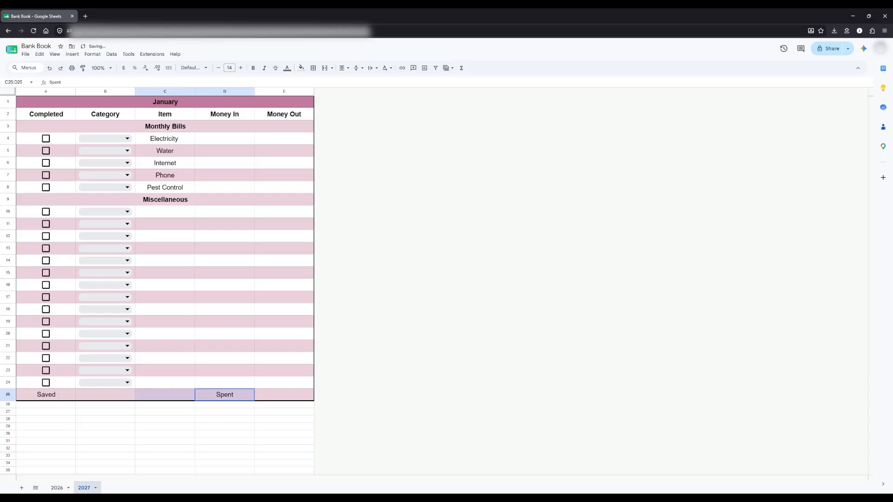
left_click(324, 68)
left_click(165, 412)
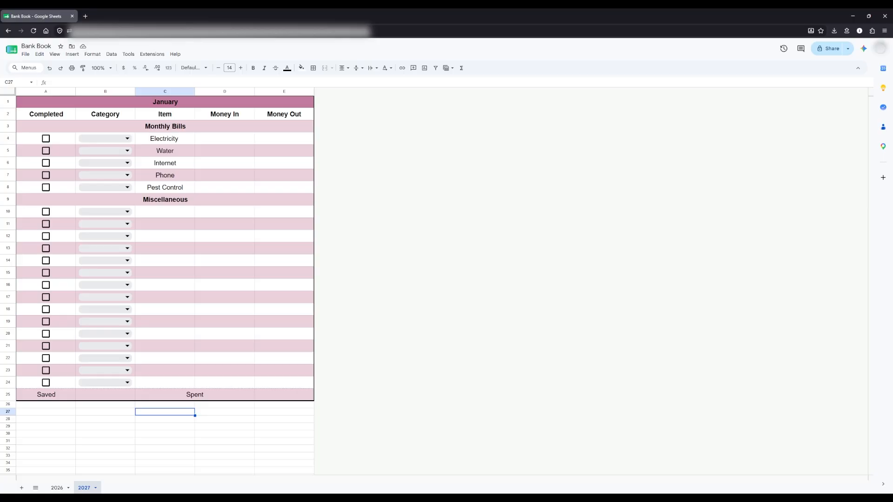
- Set the category of all five monthly bills in B4:B8 to "Bills"
left_click(127, 139)
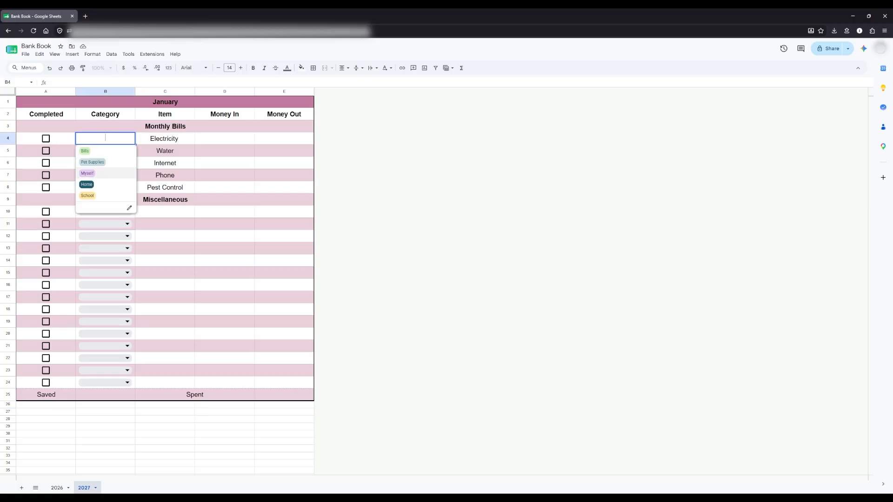
left_click(127, 151)
left_click(127, 151)
left_click(127, 163)
left_click(127, 163)
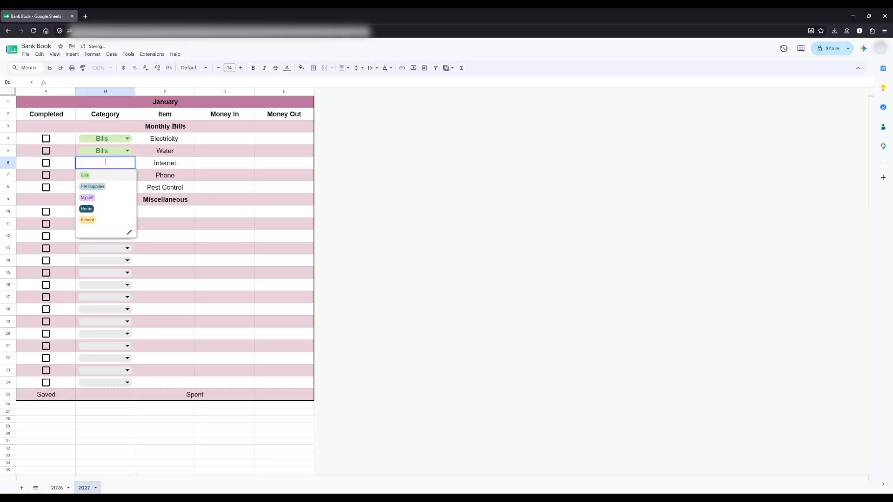
left_click(127, 176)
left_click(127, 175)
left_click(127, 187)
left_click(127, 187)
left_click(127, 199)
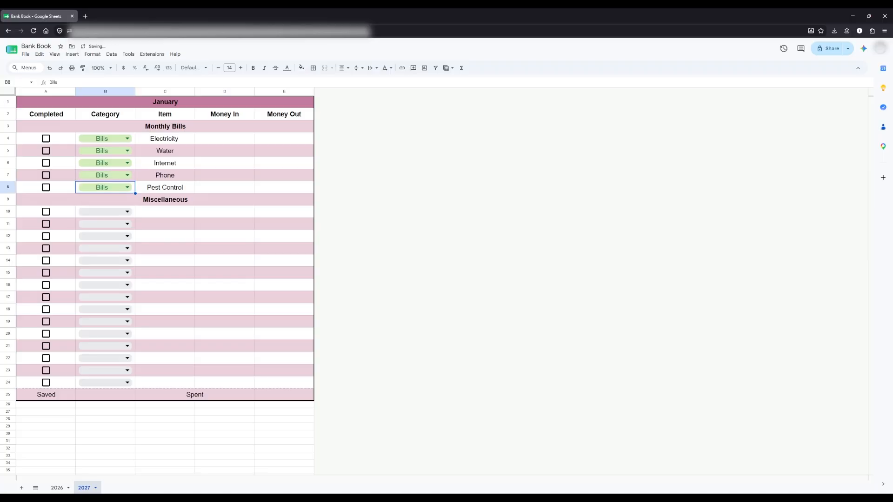
- Create a conditional formatting rule on A1:E1000 for cells with a value less than 0
key("ctrl+a")
left_click(92, 54)
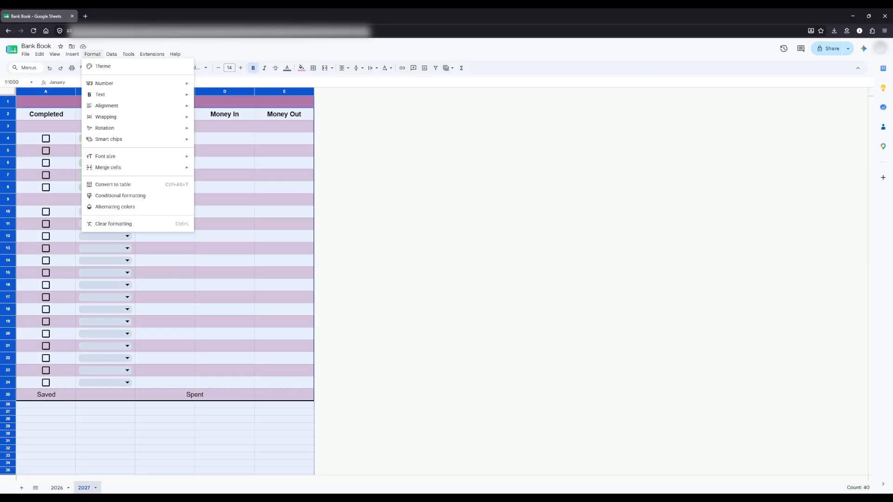
left_click(119, 196)
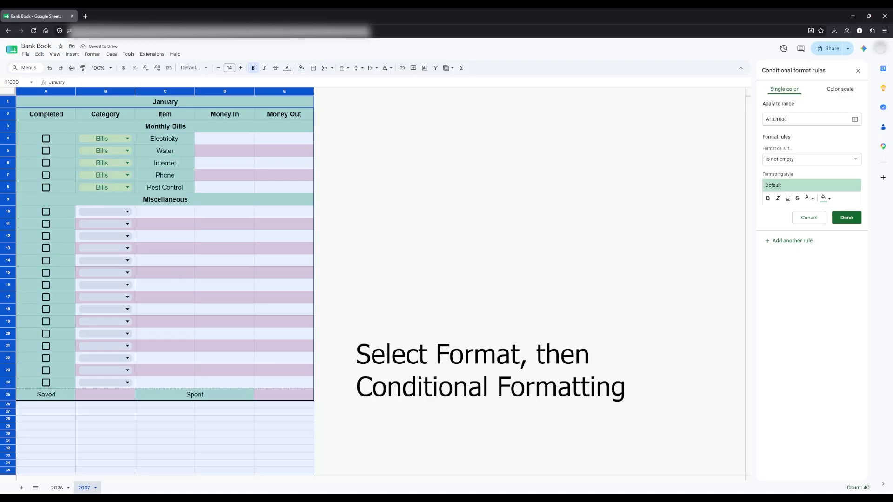
left_click(811, 159)
left_click(787, 294)
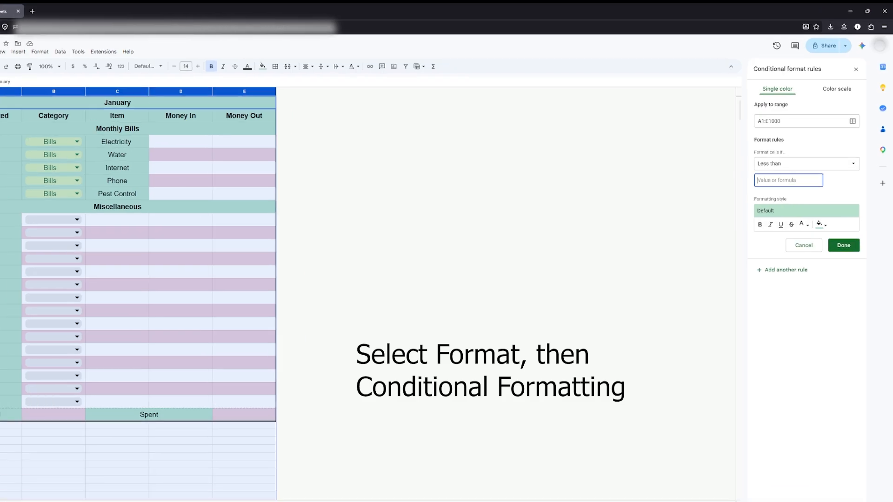
left_click(795, 174)
type("0")
- Try dark red fills for the less-than-0 rule, settle on a light red fill and save the rule
left_click(824, 215)
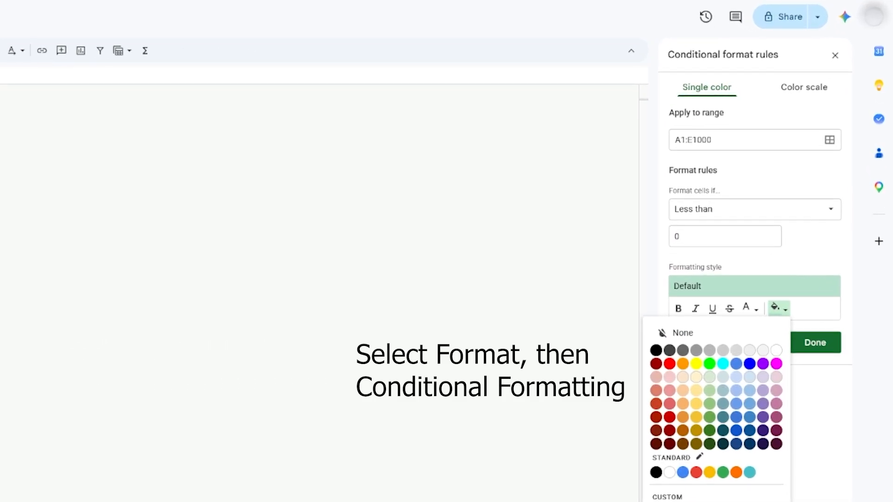
left_click(670, 431)
left_click(778, 308)
left_click(669, 444)
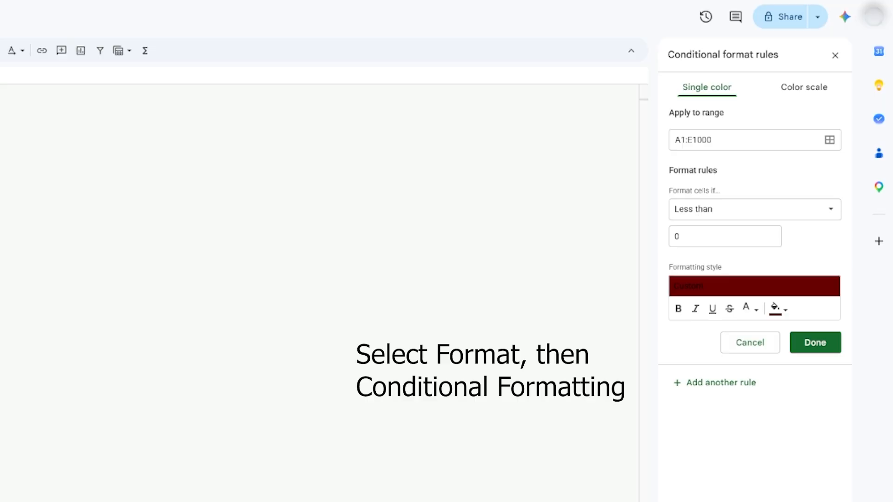
left_click(779, 308)
left_click(763, 264)
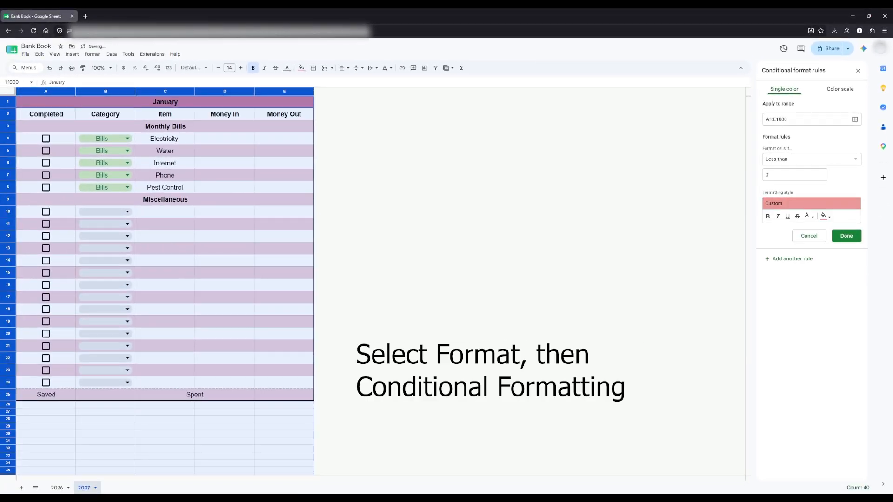
left_click(846, 236)
- Enter -120 as the Money Out amount for Electricity in E4
left_click(285, 138)
type("-")
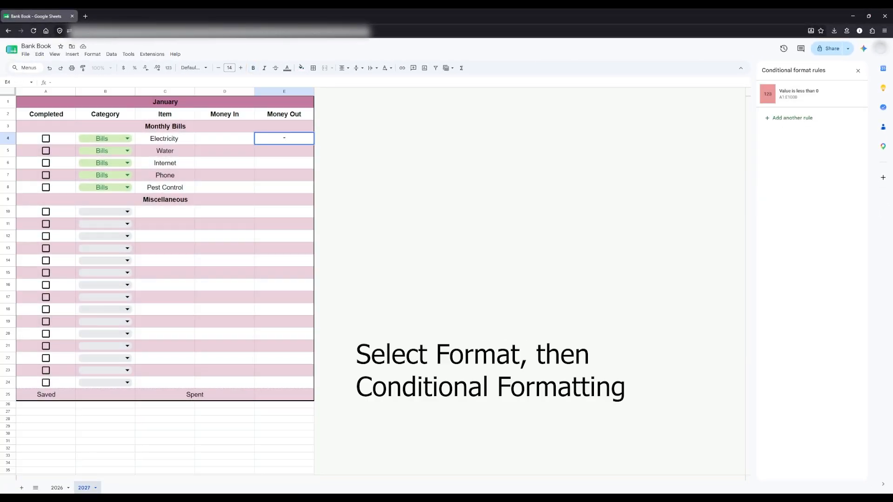
type("120")
key("Return")
left_click(285, 139)
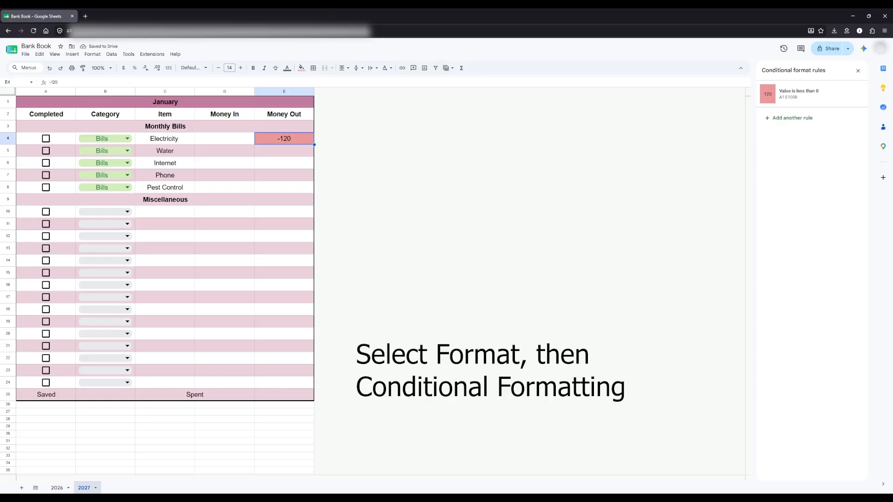
- Edit the less-than-0 rule to remove its fill and use dark red text, and save it
left_click(805, 94)
left_click(825, 216)
left_click(809, 216)
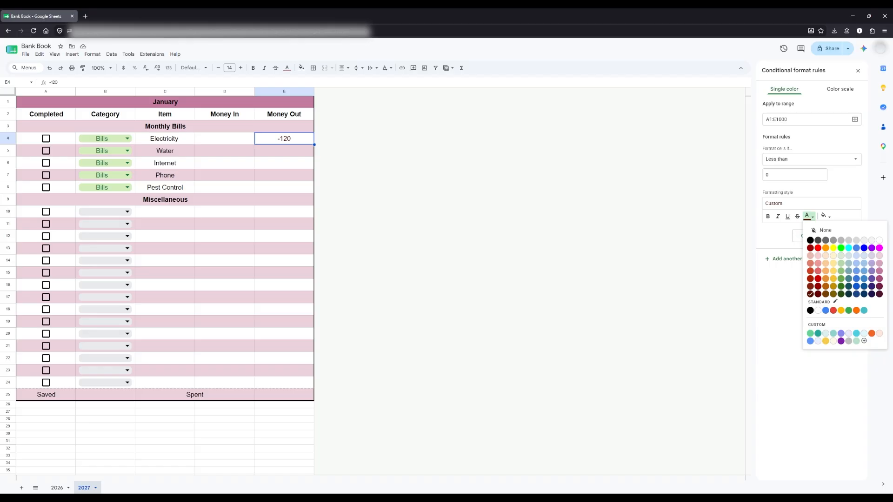
left_click(817, 286)
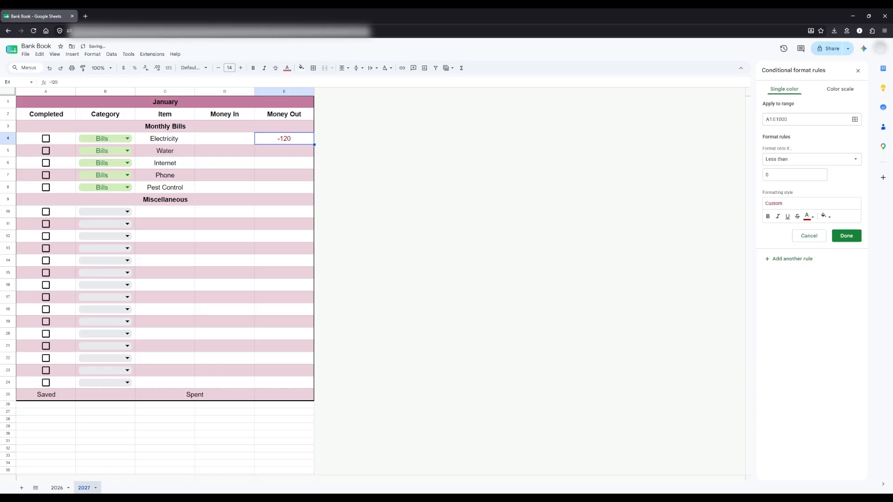
left_click(846, 235)
left_click(284, 163)
- Format the whole Money Out column E as currency
left_click(284, 91)
left_click(93, 54)
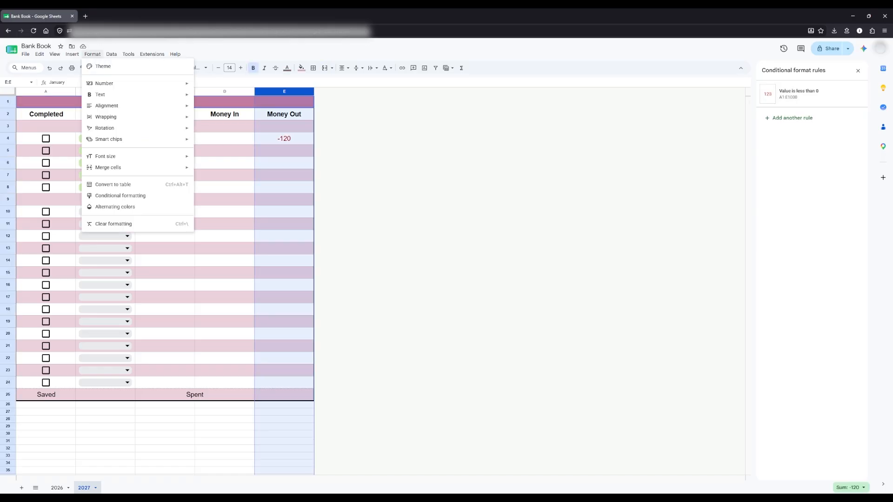
mouse_move(105, 83)
left_click(223, 176)
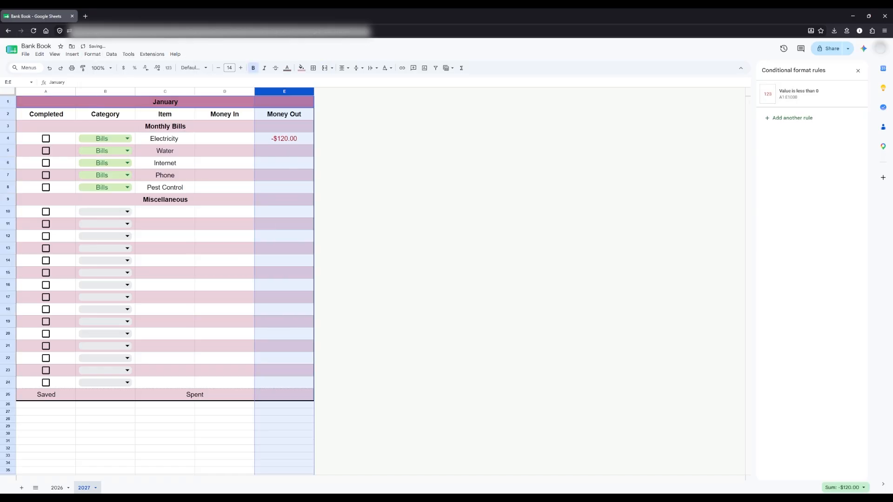
- Format the whole Money In column D as currency and close the conditional formatting rules
left_click(224, 91)
left_click(93, 54)
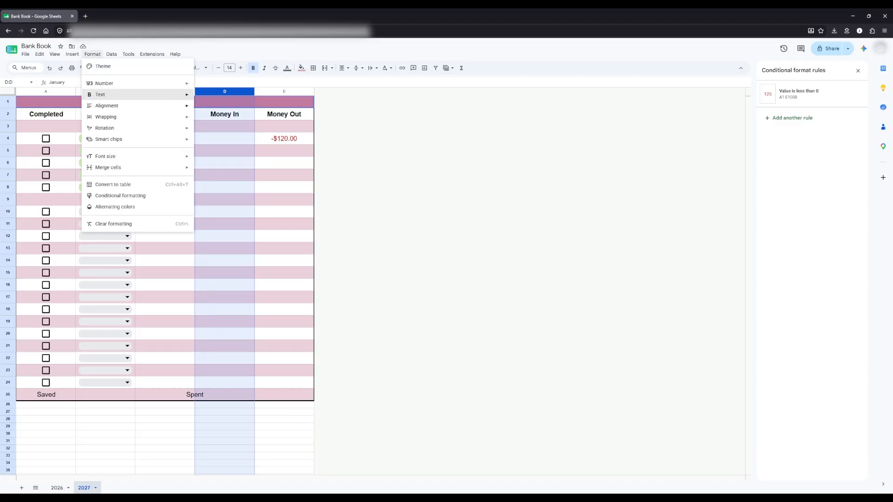
mouse_move(104, 83)
left_click(223, 176)
left_click(858, 71)
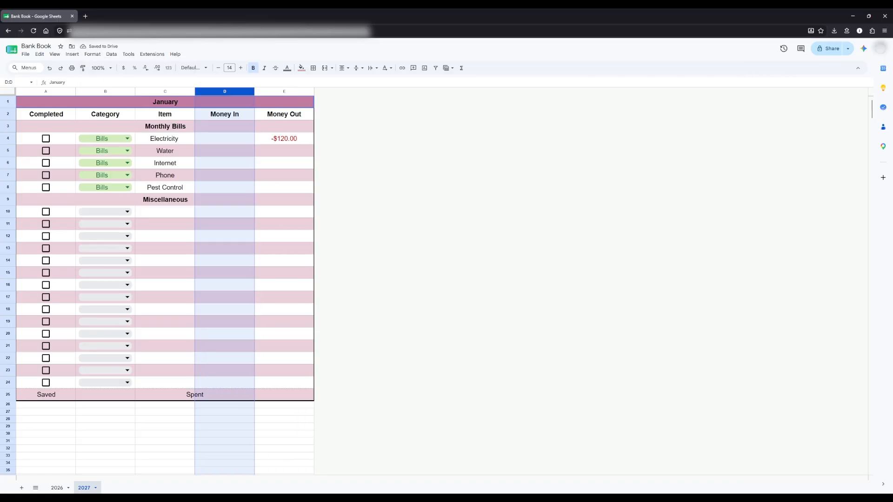
left_click(284, 321)
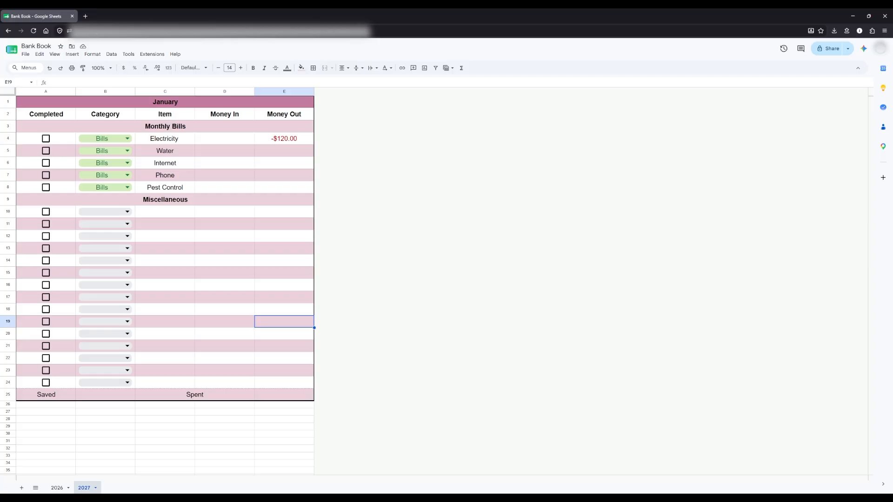
- Add an "Income" option in dark green to the category dropdown, starting from B10
left_click(127, 211)
left_click(127, 281)
left_click(791, 240)
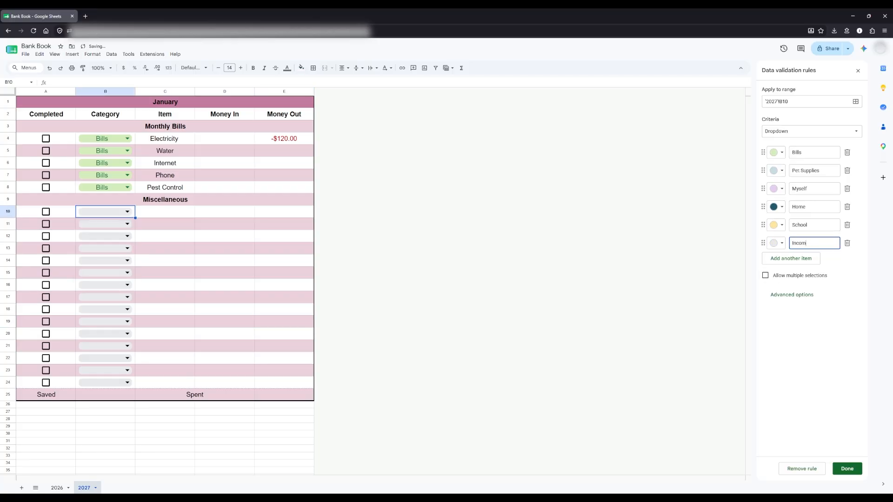
left_click(776, 243)
left_click(824, 280)
- Color the "Bills" option light red, place "Income" first in the dropdown list, and save and close the validation rule
left_click(776, 153)
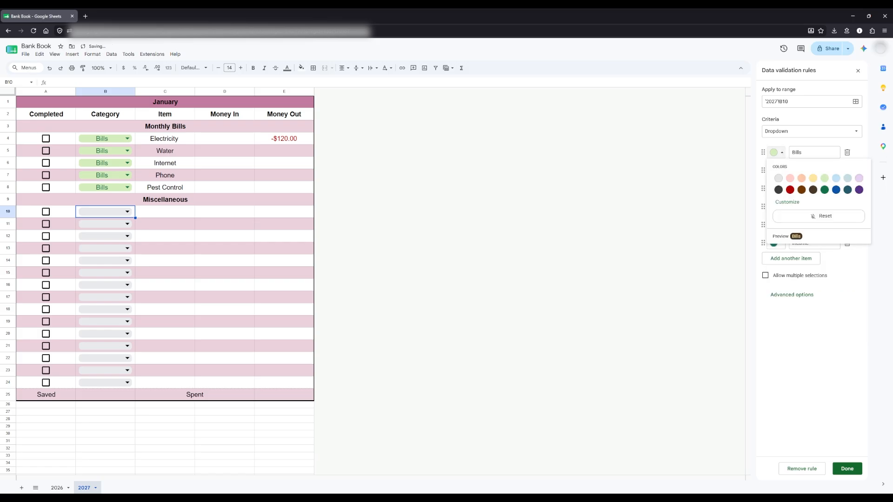
left_click(790, 178)
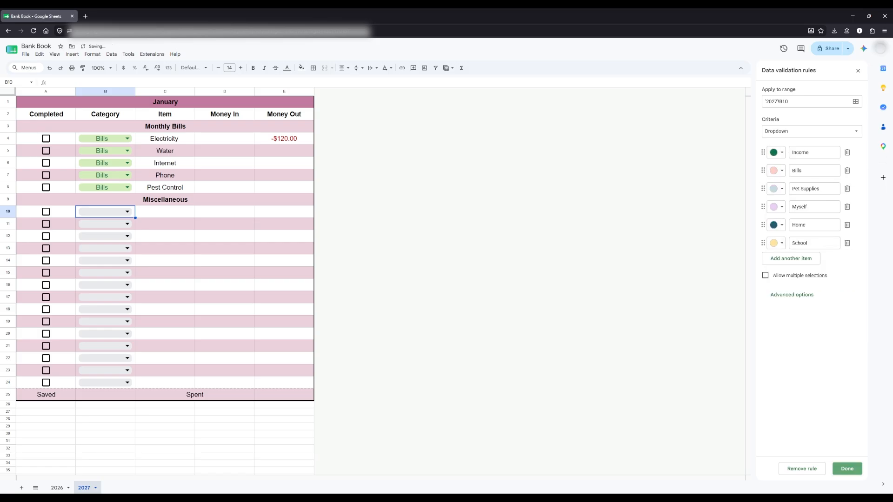
left_click(847, 469)
left_click(513, 285)
key("ctrl+a")
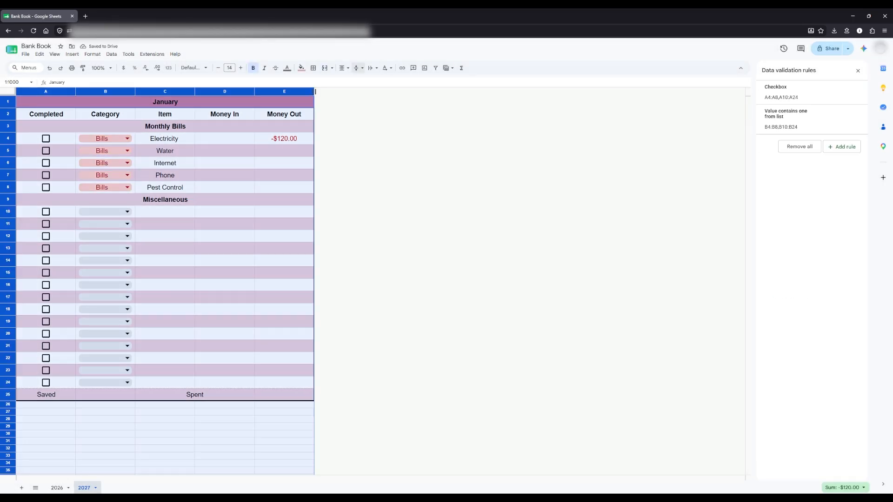
left_click(224, 285)
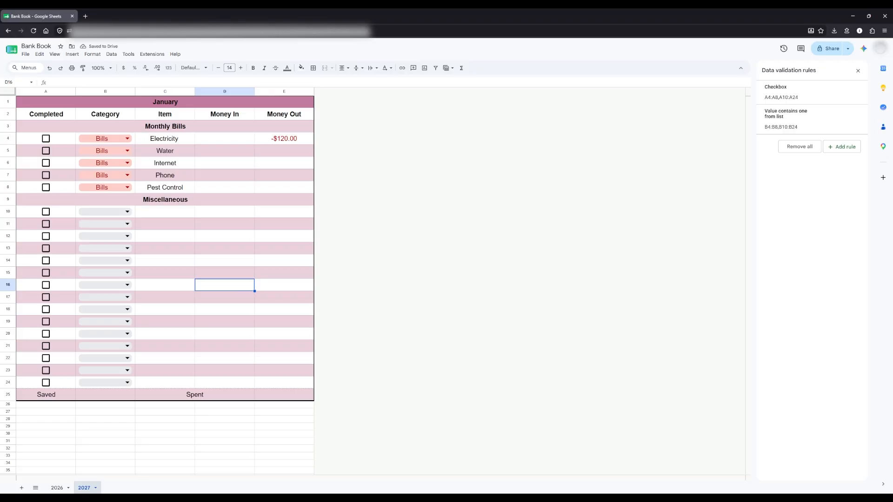
left_click(858, 71)
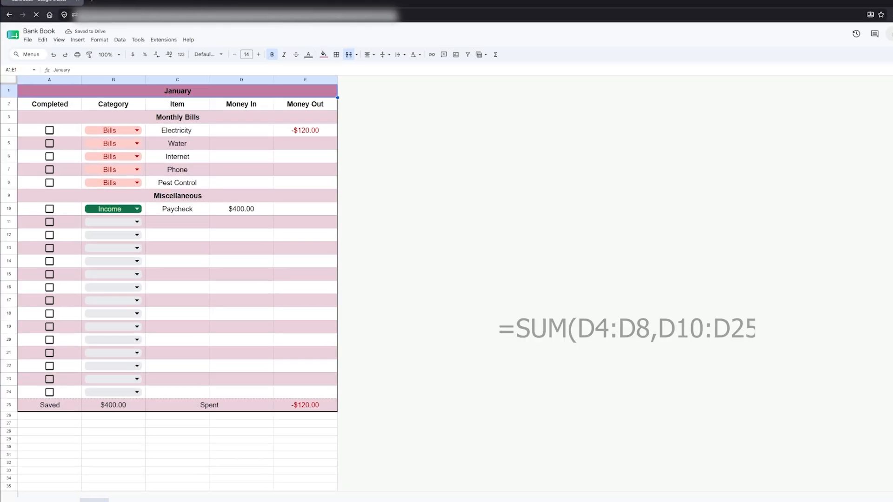
- Replace the "Spent" label in merged cell C25:D25 with "Final Balance"
left_click(194, 394)
key("BackSpace")
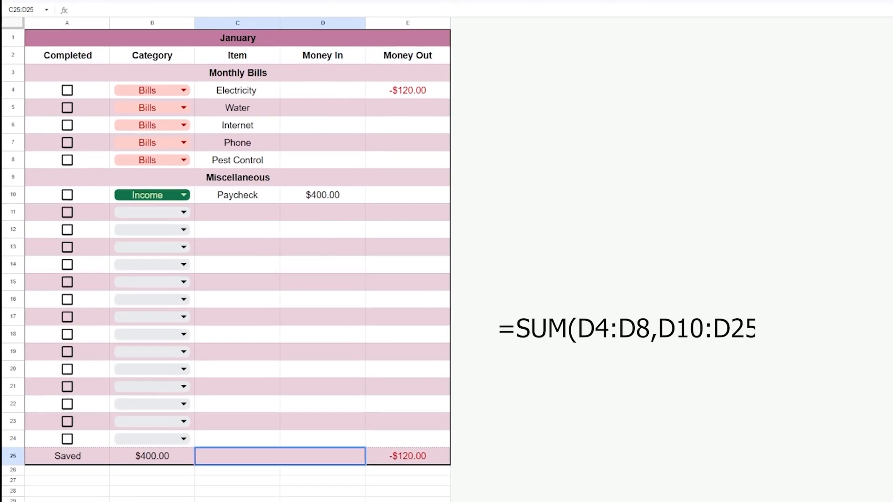
type("Final Balance")
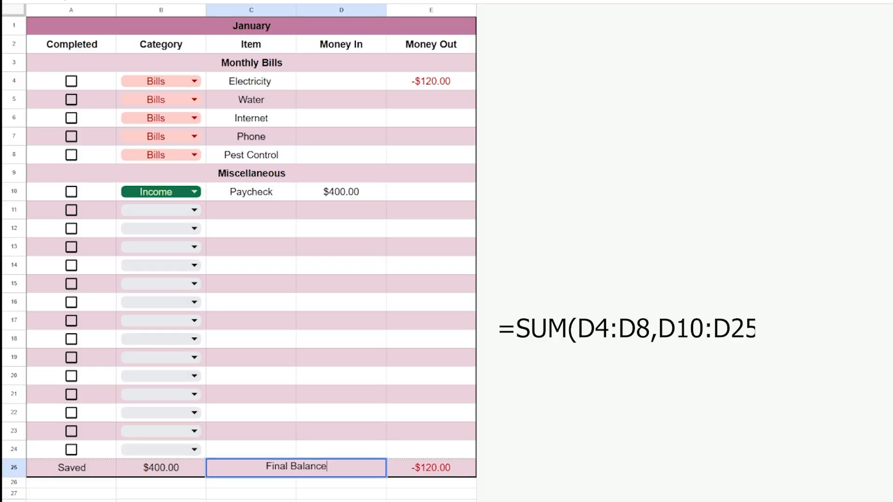
- Clear the Final Balance formula in E25 and begin a new one with SUM(D4:D8,D10:D24)
key("Return")
double_click(431, 468)
key("BackSpace")
key("BackSpace")
key("BackSpace")
key("BackSpace")
key("BackSpace")
key("BackSpace")
key("BackSpace")
key("BackSpace")
key("BackSpace")
key("BackSpace")
key("BackSpace")
key("BackSpace")
key("BackSpace")
key("BackSpace")
key("BackSpace")
key("BackSpace")
key("BackSpace")
key("BackSpace")
key("BackSpace")
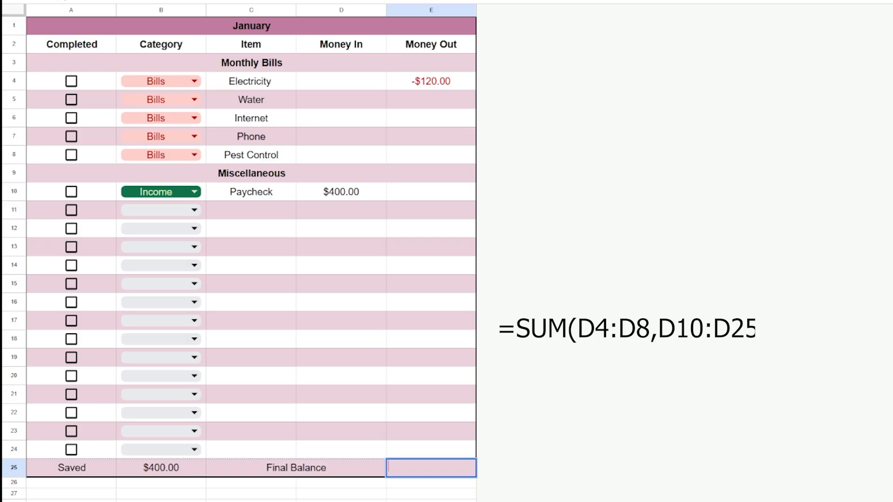
type("=s")
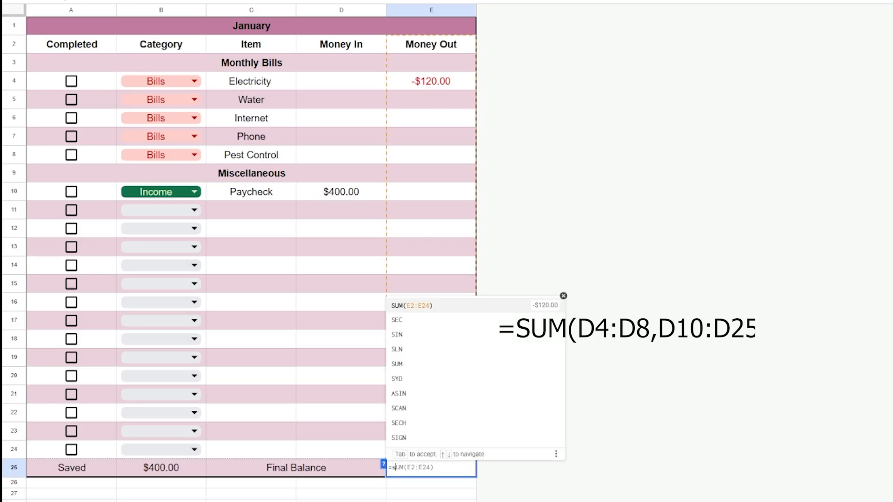
key("Up")
type("um")
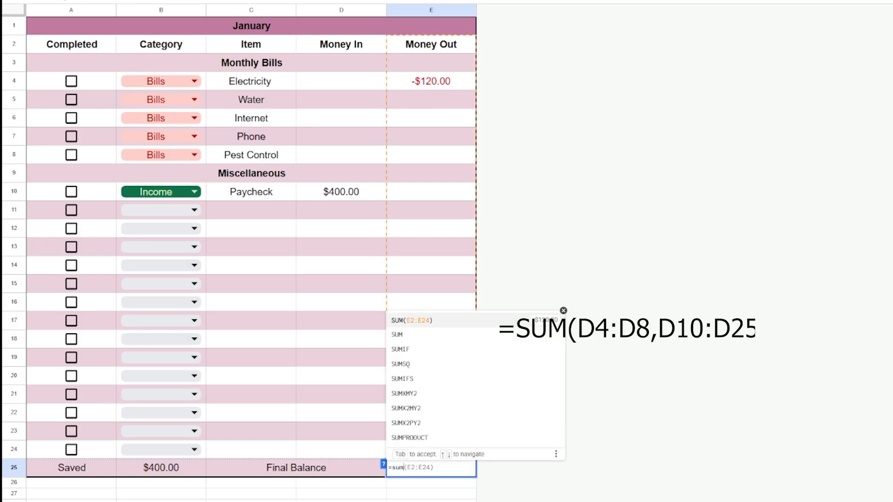
left_click(397, 335)
left_click_drag(341, 81, 341, 155)
type(",")
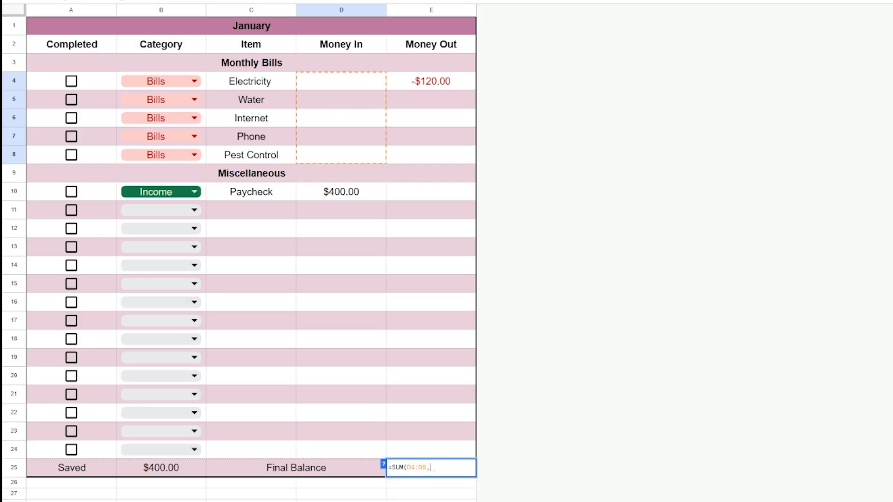
left_click_drag(341, 191, 341, 449)
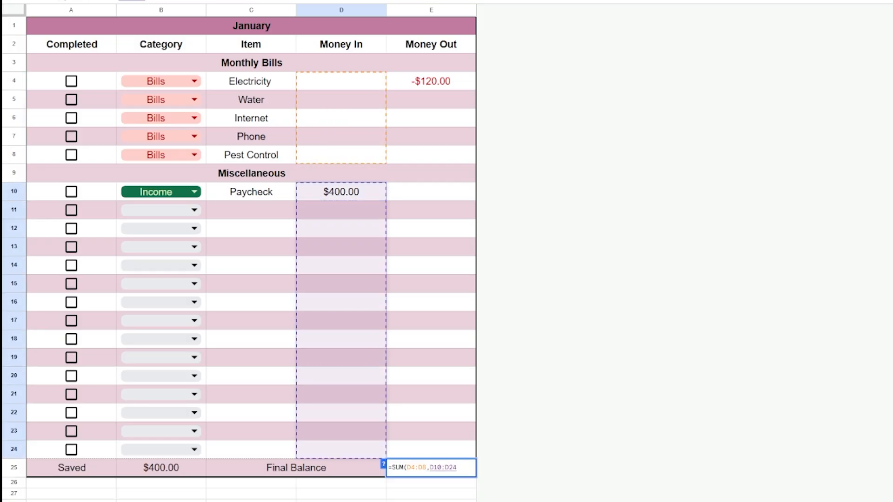
type(")")
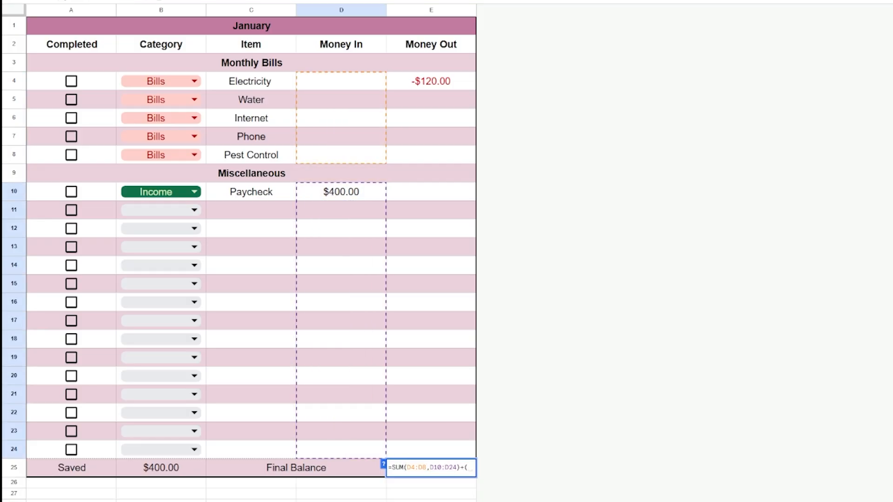
- Extend the E25 formula by adding SUM(E4:E8,E10:E24) and enter it
type("+s")
key("Down")
key("Down")
key("Down")
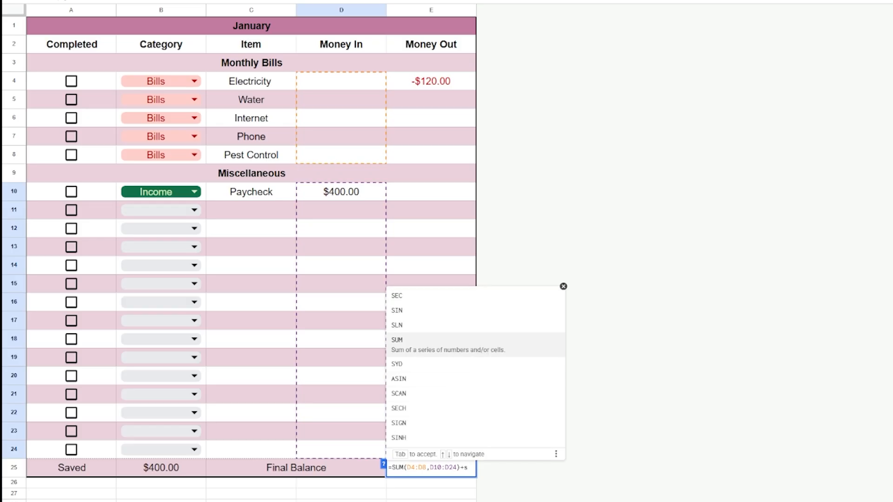
key("Tab")
left_click_drag(431, 81, 431, 154)
type(",")
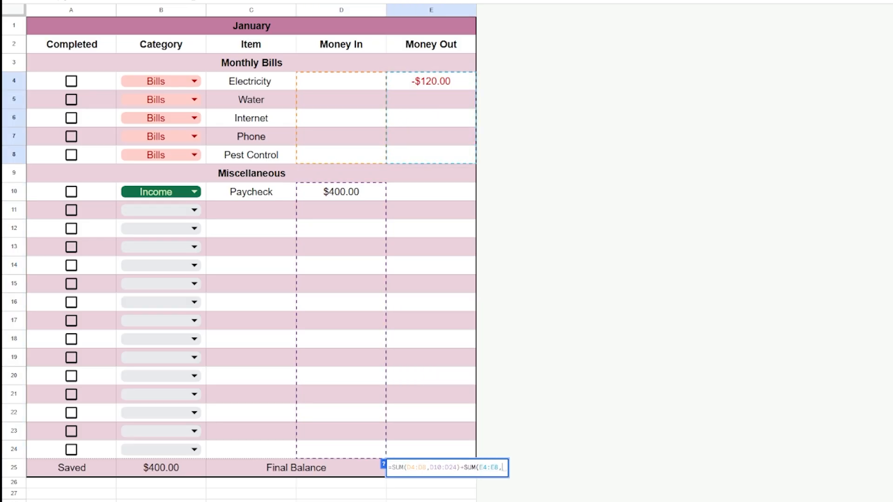
left_click_drag(431, 191, 431, 449)
key("Return")
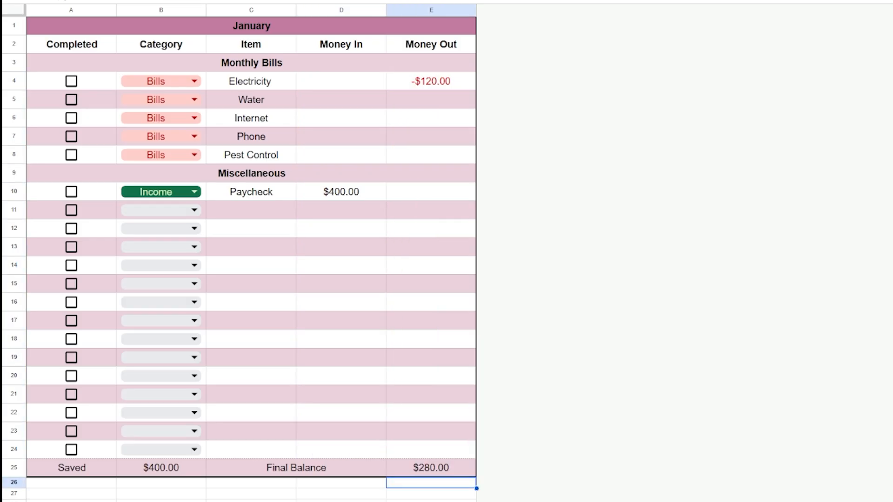
- Replace the "Saved" label in A25 with "Spent"
double_click(71, 468)
key("BackSpace")
key("BackSpace")
key("BackSpace")
key("BackSpace")
key("BackSpace")
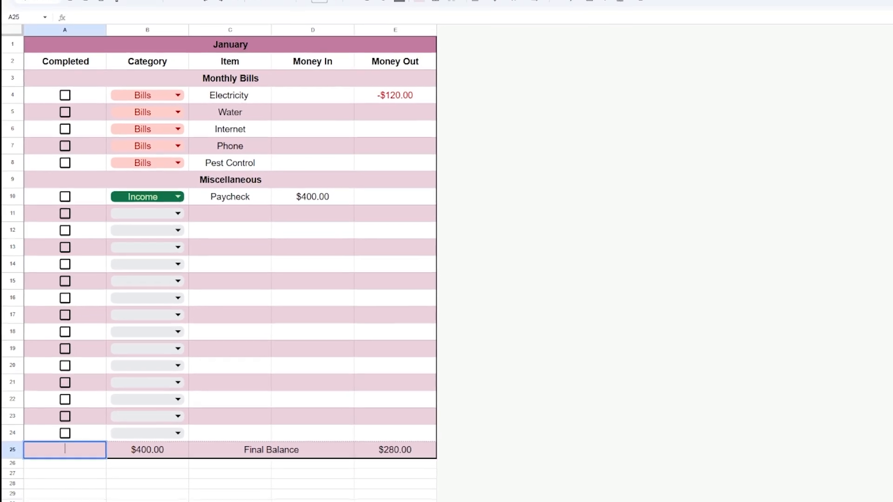
type("Spen")
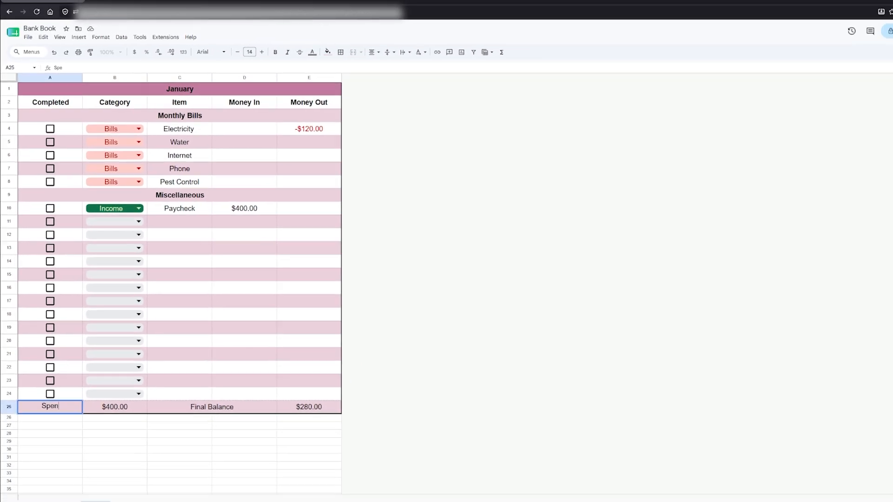
type("t")
key("Tab")
- Change the formula in B25 to sum the Money Out ranges E4:E8 and E10:E24
key("Return")
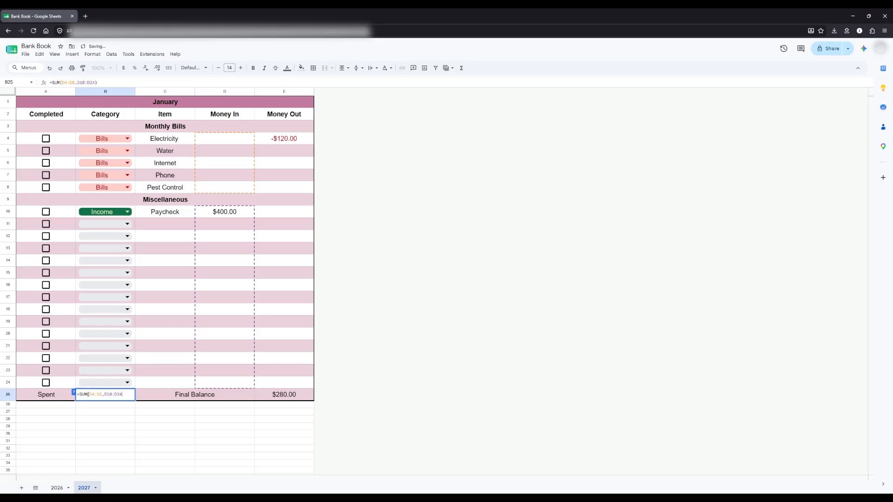
key("BackSpace")
key("BackSpace")
key("BackSpace")
key("BackSpace")
key("BackSpace")
key("BackSpace")
key("BackSpace")
key("BackSpace")
key("BackSpace")
key("BackSpace")
key("BackSpace")
key("BackSpace")
key("BackSpace")
key("BackSpace")
type("(")
left_click(284, 139)
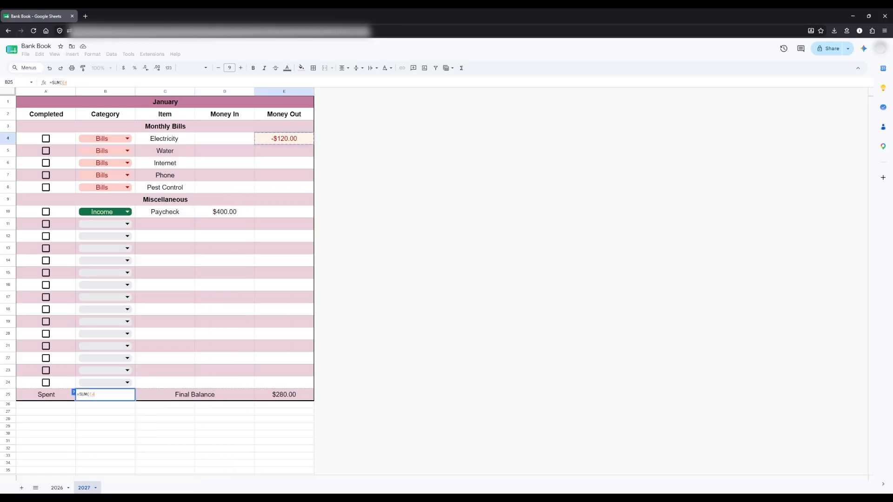
left_click_drag(284, 139, 284, 382)
type(",")
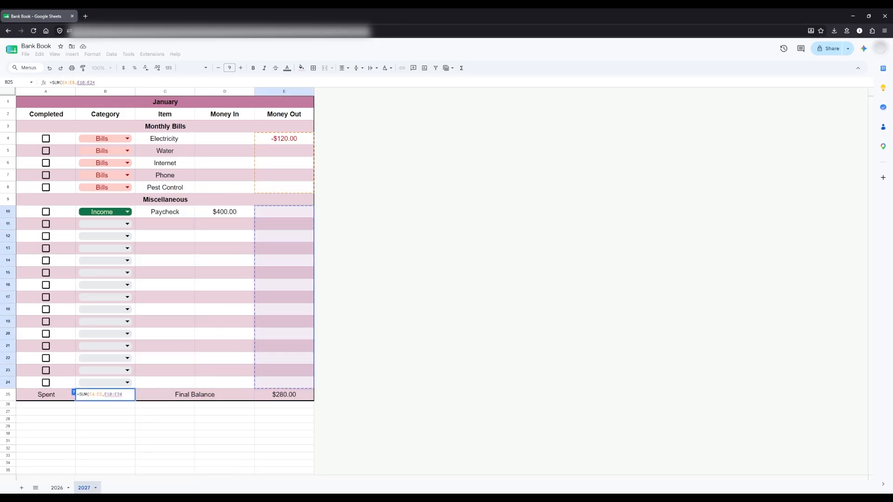
key("Return")
- Clear the sample electricity amount in E4 and the sample paycheck amount and item in D10 and C10
left_click(284, 138)
key("Delete")
key("Down")
key("Down")
key("Down")
key("Down")
key("Down")
key("Down")
key("Left")
key("Delete")
key("Left")
key("Delete")
- Copy the January table in rows 1 to 25 and paste it directly below at A26
left_click_drag(8, 102, 8, 395)
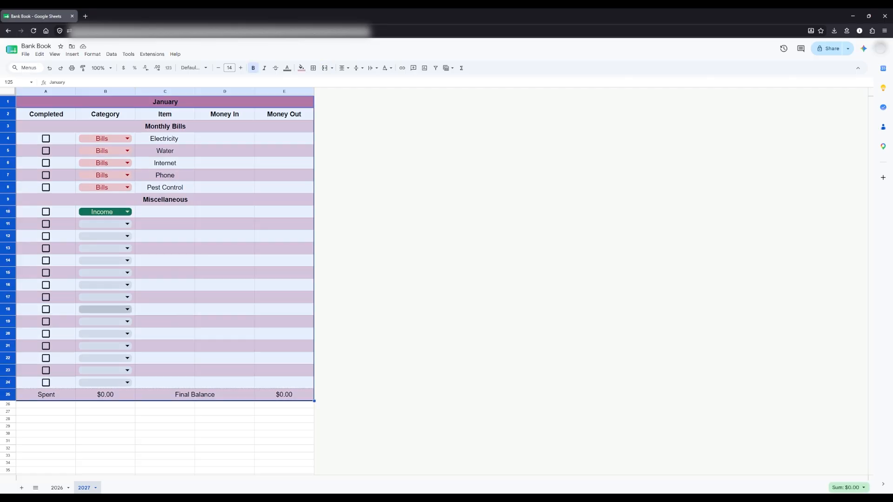
right_click(8, 103)
left_click(28, 123)
left_click(46, 405)
key("ctrl+v")
- Remove the alternating colors from the pasted table in A26:E50
scroll(165, 326, "down", 3)
scroll(165, 325, "down", 3)
left_click(93, 54)
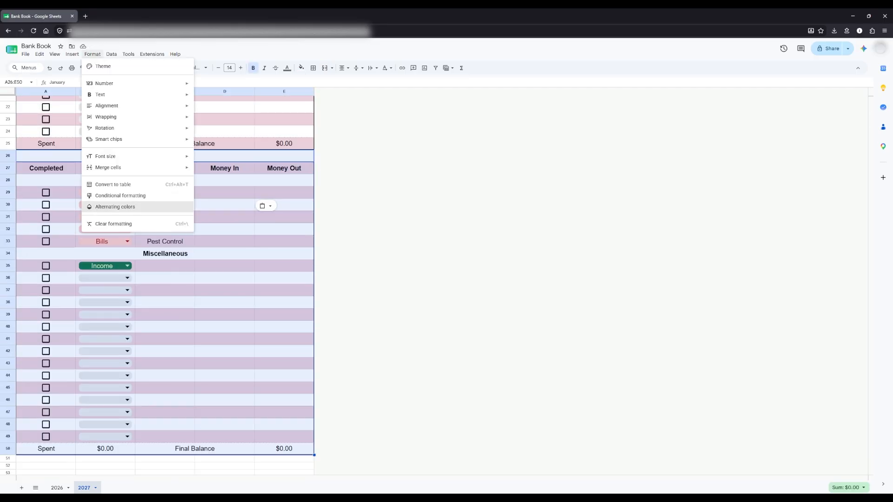
left_click(120, 205)
left_click(857, 102)
left_click(489, 289)
left_click(849, 274)
left_click(225, 420)
- Change the title of the second table in row 26 to "February"
scroll(224, 419, "down", 6)
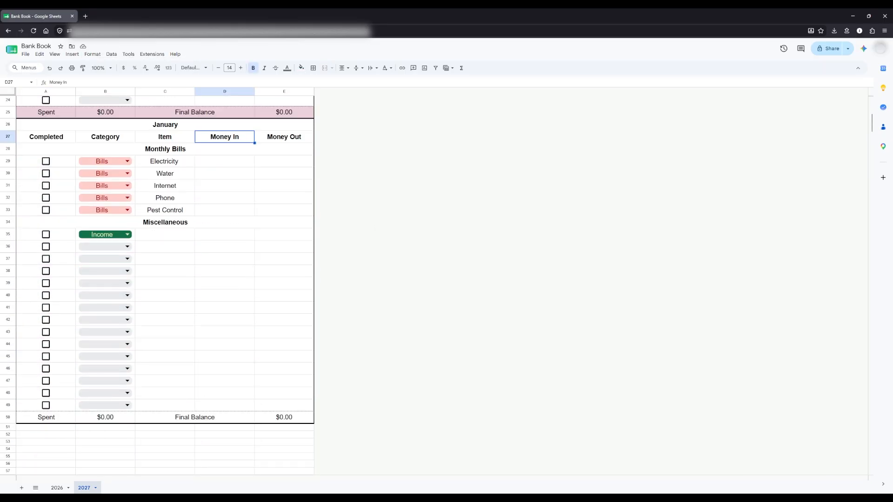
double_click(186, 124)
key("BackSpace")
- Paste the copied January table at A51 and change its title to "March"
left_click(45, 427)
key("ctrl+v")
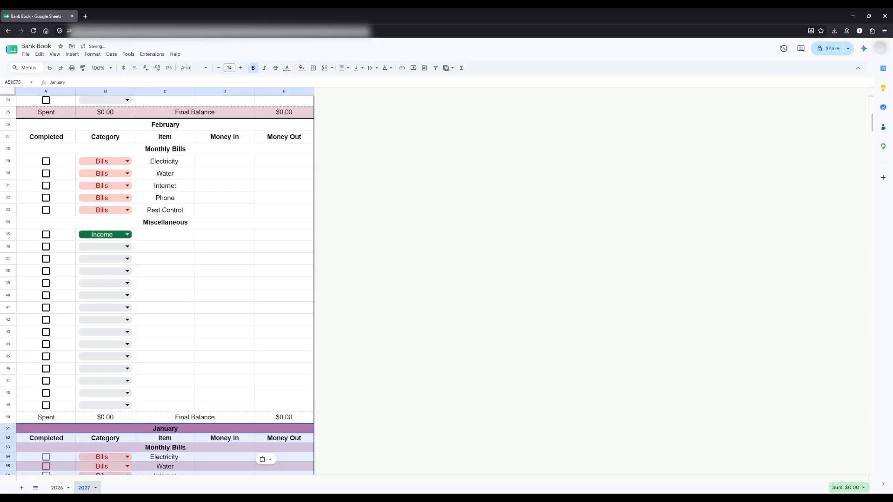
double_click(186, 428)
key("BackSpace")
key("BackSpace")
key("BackSpace")
key("BackSpace")
key("BackSpace")
key("BackSpace")
key("BackSpace")
- Copy the February table in rows 26 to 50 and paste it below the March table at row 76
left_click_drag(8, 124, 8, 417)
key("ctrl+c")
left_click(224, 271)
scroll(224, 272, "down", 7)
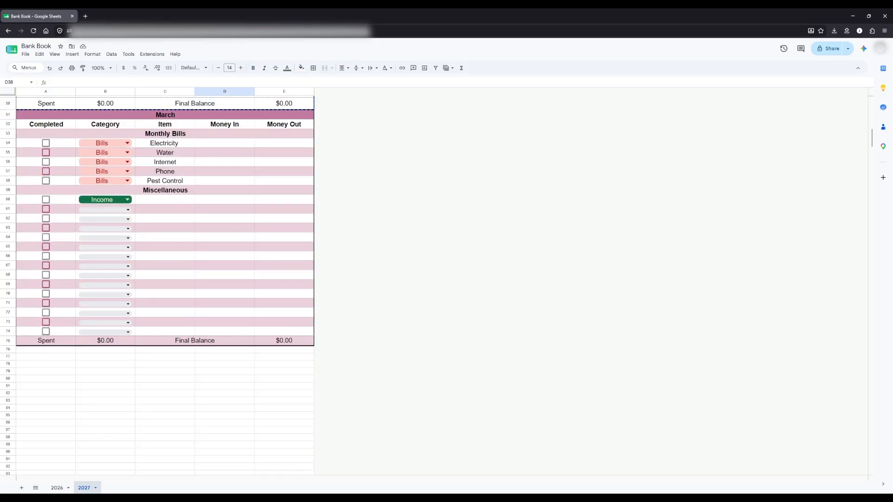
key("ctrl+v")
- Try to remove the March table's colors in rows 51 to 75 through the alternating colors settings
left_click(92, 54)
left_click(114, 209)
left_click(818, 474)
left_click(7, 114)
left_click_drag(8, 115, 7, 341)
left_click(49, 68)
left_click(92, 55)
left_click(114, 207)
left_click(817, 475)
left_click(284, 266)
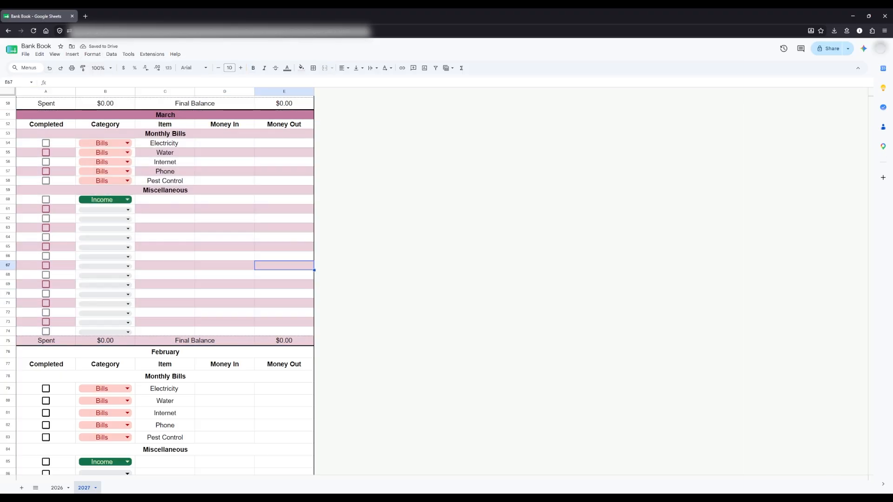
- Reset the fill color of the March table's rows 51 to 75 to none
left_click_drag(8, 114, 8, 341)
left_click(301, 68)
left_click(315, 84)
left_click(284, 285)
- Change the title of the table starting in row 76 to "April"
scroll(284, 286, "up", 1)
scroll(284, 286, "down", 2)
left_click(284, 288)
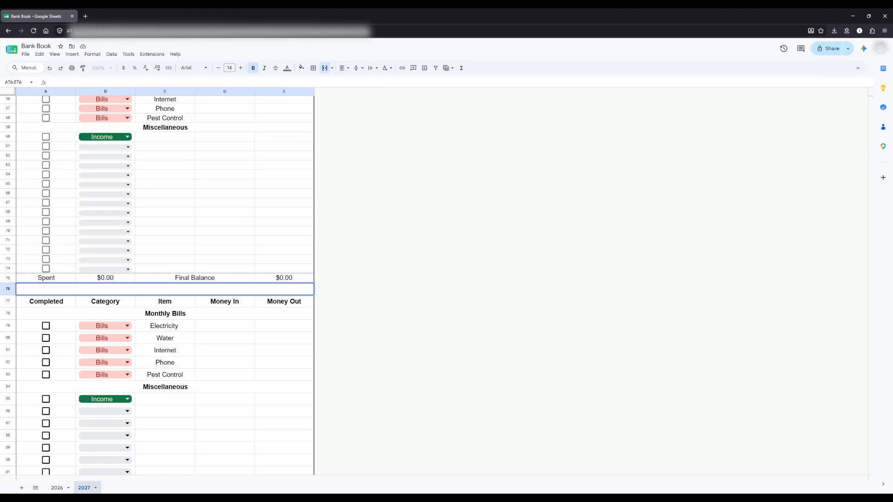
key("ctrl+z")
type("April")
left_click(225, 363)
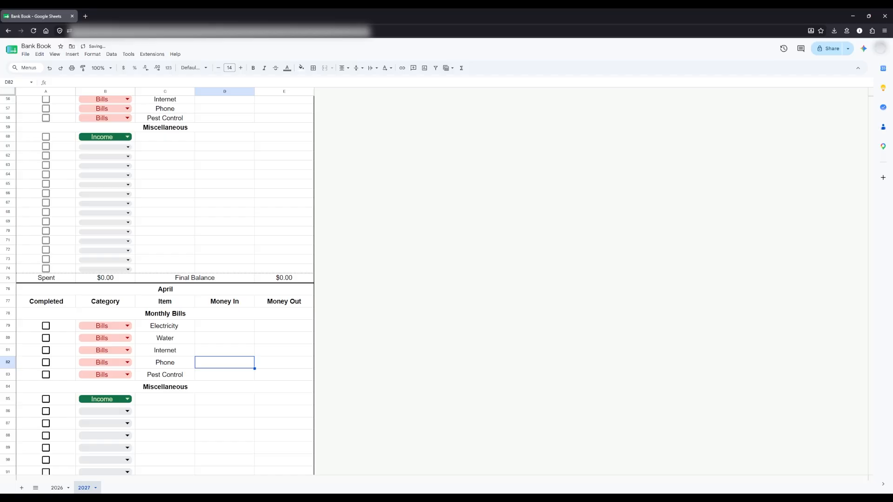
- Paste the copied month table at A101 and title it "May"
scroll(225, 363, "down", 7)
left_click(46, 279)
key("ctrl+v")
left_click(165, 279)
type("May")
left_click(284, 402)
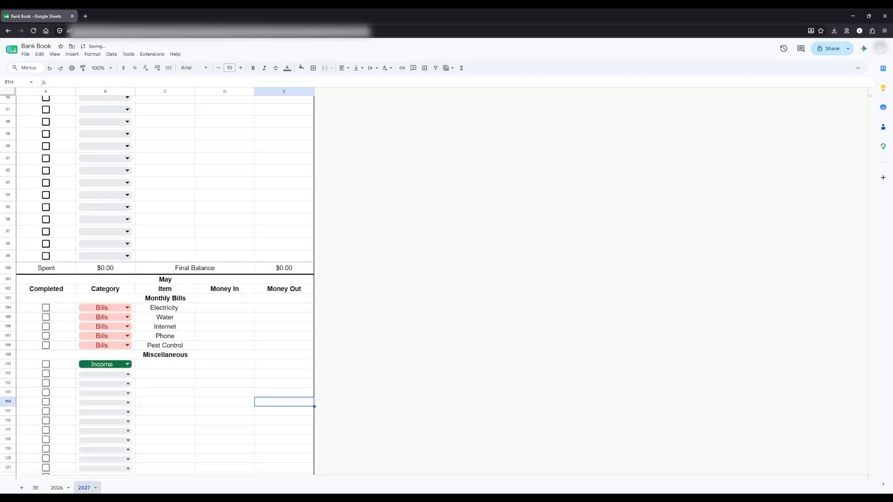
- Paste the copied month table at A126 and title it "June"
scroll(284, 402, "down", 6)
left_click(45, 233)
key("ctrl+v")
double_click(165, 233)
type("June")
- Paste the copied month table at A151 and title it "July"
left_click(46, 467)
key("ctrl+v")
scroll(165, 279, "down", 6)
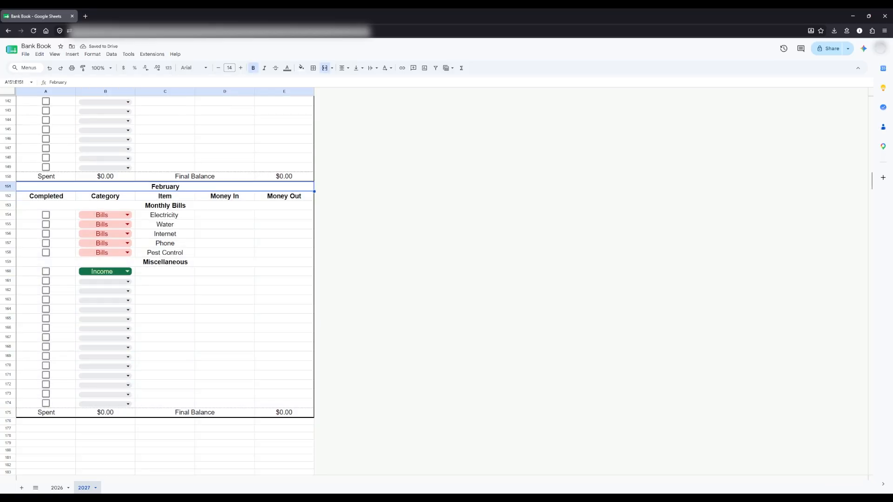
type("July")
- Paste the copied month table at A176 and title it "August"
left_click(45, 421)
key("ctrl+v")
left_click(165, 423)
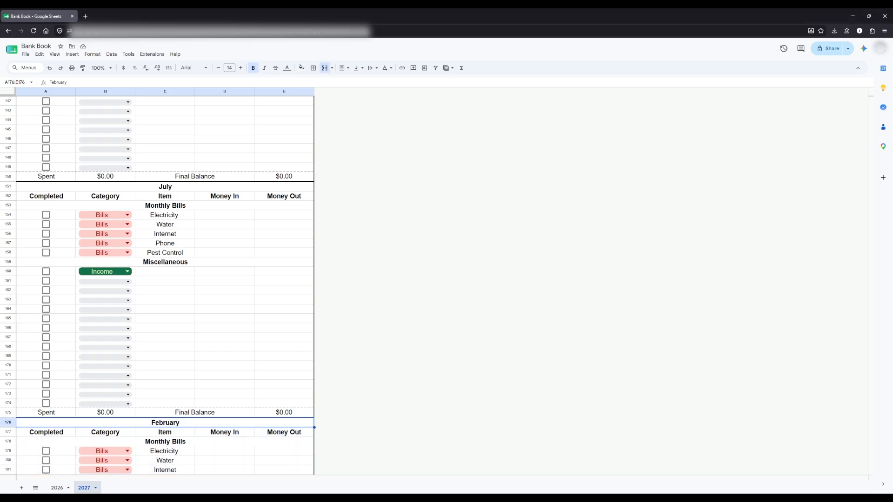
type("August")
- Paste the copied month table at A201 and title it "September"
scroll(165, 282, "down", 8)
left_click(46, 282)
key("ctrl+v")
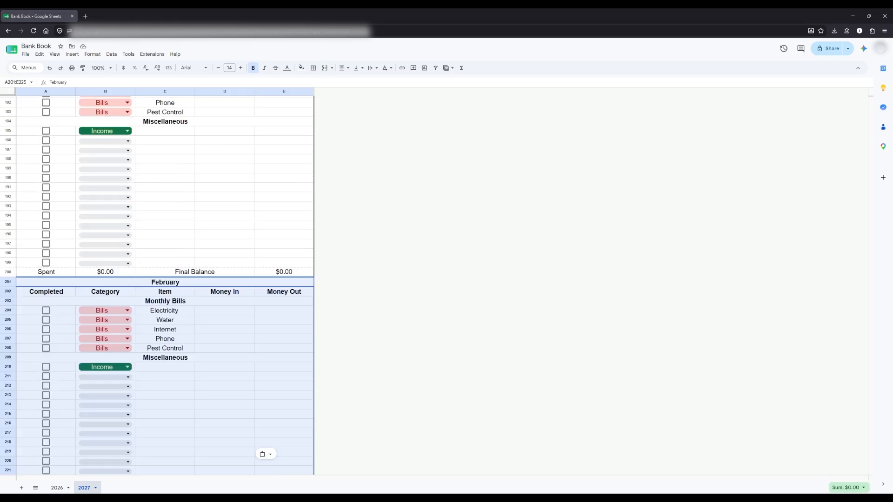
type("September")
- Paste the copied month table at A226 and title it "October"
scroll(165, 281, "down", 7)
left_click(46, 173)
key("ctrl+v")
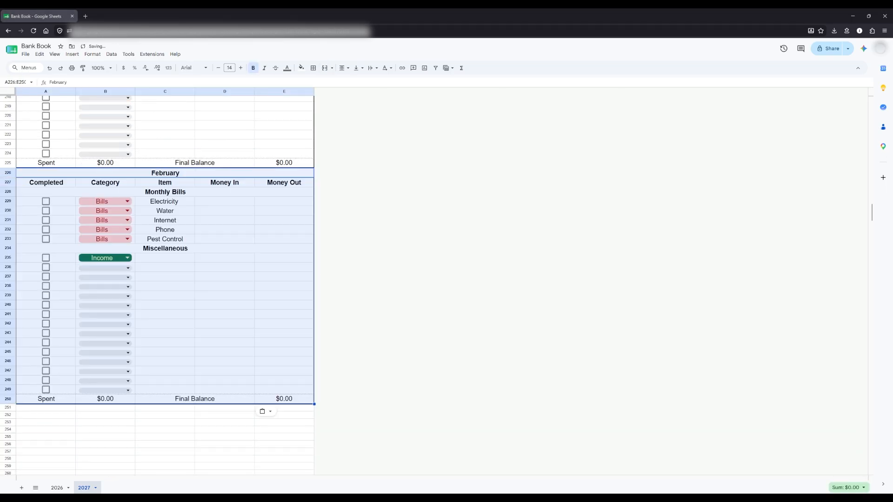
left_click(165, 173)
type("October")
- Paste the copied month table at A251 and title it "November"
left_click(46, 407)
key("ctrl+v")
left_click(165, 409)
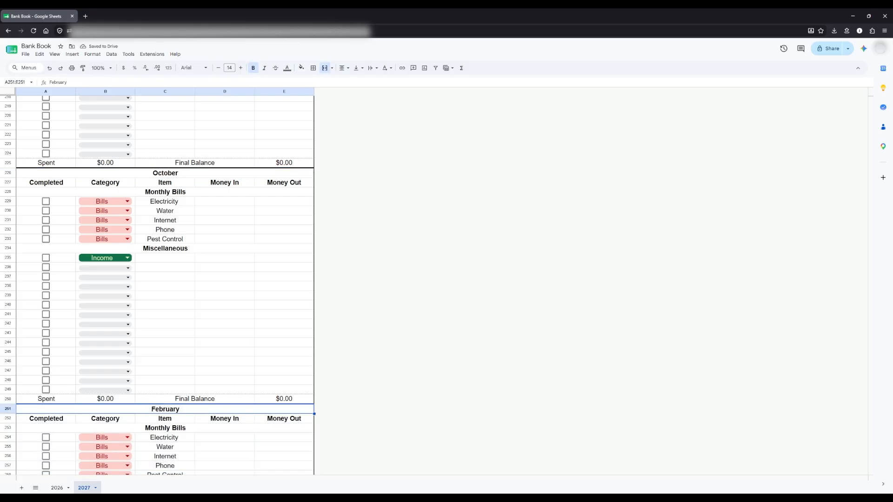
- Paste the copied month table at A276 and title it "December"
scroll(165, 300, "down", 7)
left_click(46, 300)
key("ctrl+v")
left_click(165, 300)
type("December")
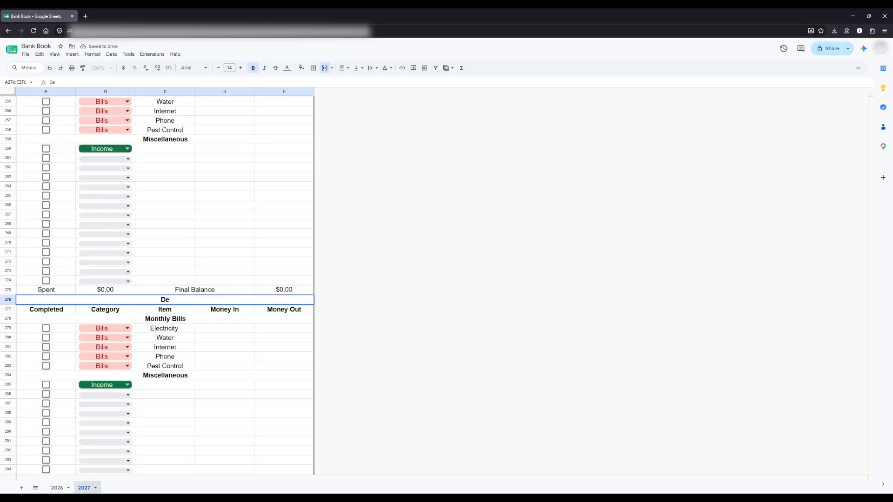
left_click(284, 366)
- Apply pink alternating colors with a header to the December table, rows 276–300
scroll(165, 282, "down", 4)
left_click_drag(8, 174, 8, 401)
left_click(92, 54)
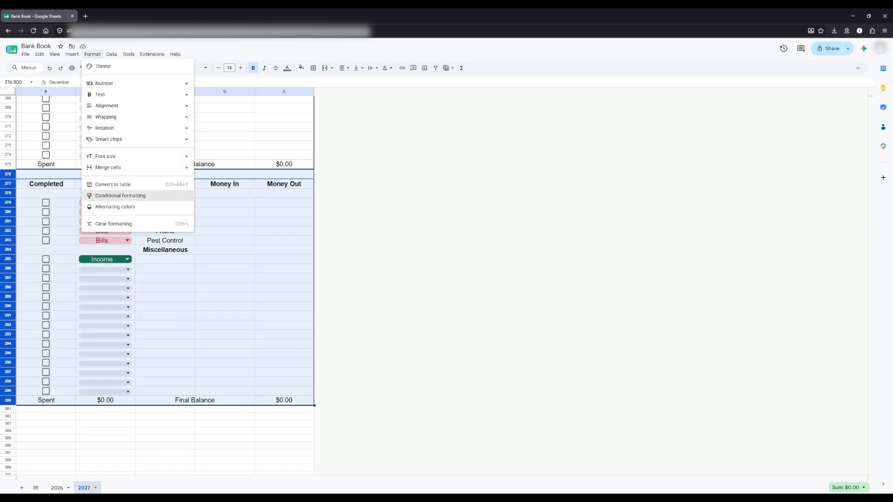
left_click(116, 206)
left_click(92, 54)
left_click(165, 306)
- Delete the empty rows below the December table so the sheet ends at row 300
right_click(11, 269)
left_click_drag(8, 184, 8, 93)
left_click(8, 408)
key("Return")
right_click(8, 139)
left_click(42, 219)
- Resize rows 1–300 to a taller uniform row height
right_click(6, 454)
left_click(42, 348)
right_click(6, 100)
left_click(42, 219)
left_click(437, 299)
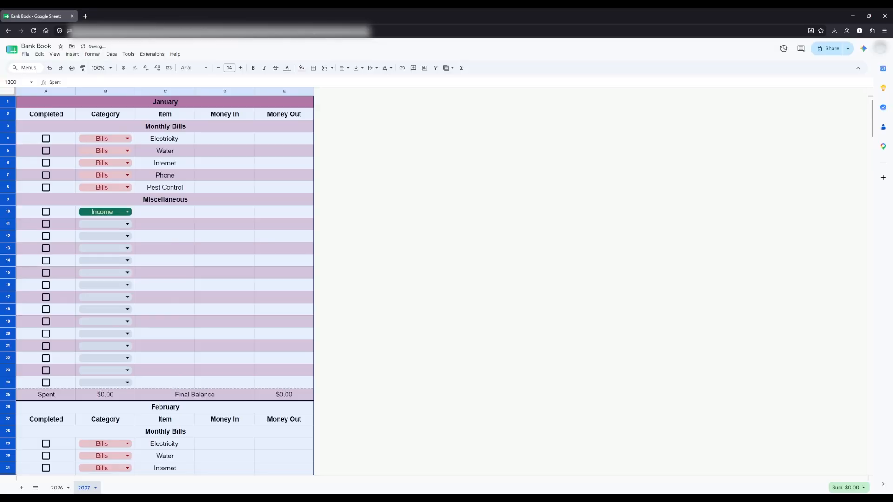
left_click(225, 285)
- Group the December rows 277–299 and collapse the group under the month title
scroll(225, 285, "down", 20)
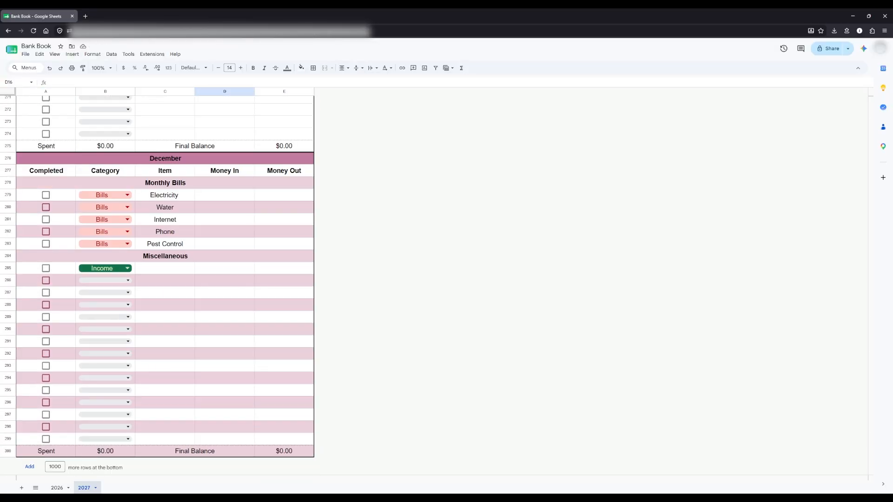
left_click_drag(8, 170, 8, 439)
right_click(13, 218)
mouse_move(70, 395)
left_click(163, 408)
left_click(5, 158)
- Apply the custom pink alternating colors to the November table, rows 251–275
mouse_move(18, 133)
left_mouse_down()
mouse_move(17, 426)
mouse_move(18, 146)
left_mouse_up()
left_click(93, 54)
left_click(128, 225)
left_click(92, 54)
left_click(123, 241)
left_click(784, 198)
left_click(849, 273)
- Group the November rows 252–274 and collapse the group
right_click(15, 153)
mouse_move(69, 328)
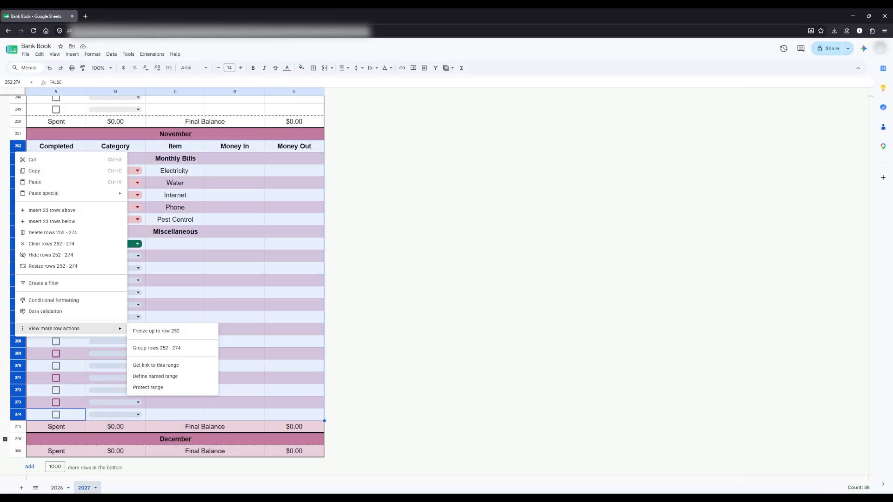
left_click(5, 134)
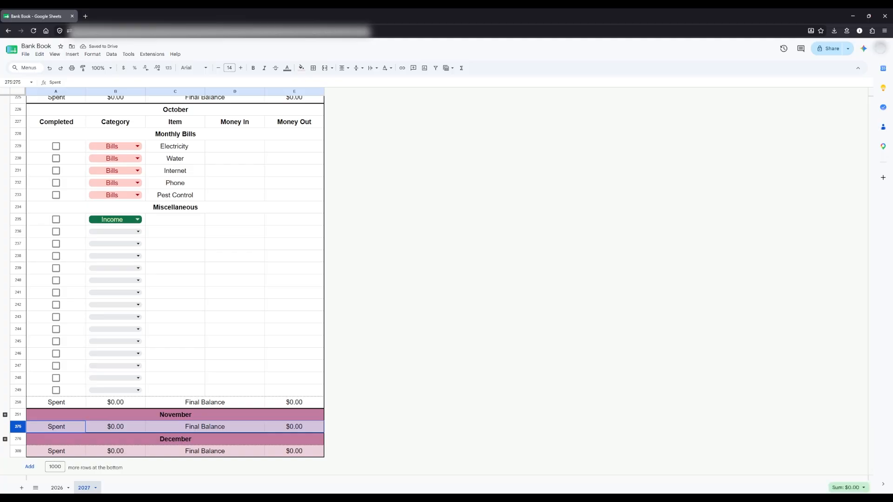
- Apply the custom pink alternating colors to the October table, rows 226–250
left_click_drag(18, 109, 18, 402)
left_click(93, 54)
left_click(116, 207)
left_click(783, 199)
left_click(849, 273)
- Group the October rows 227–249 and collapse the group
left_click_drag(18, 122, 18, 407)
right_click(21, 390)
mouse_move(61, 486)
left_click(164, 444)
left_click(5, 109)
- Apply the custom pink alternating colors to the September table, rows 201–225
left_click(93, 54)
left_click(116, 207)
left_click(783, 198)
left_click(849, 273)
- Group the September rows 202–224, clear the Electricity checkbox in A204 and collapse the group
left_click(116, 211)
left_click(174, 211)
left_click(155, 394)
left_click(175, 345)
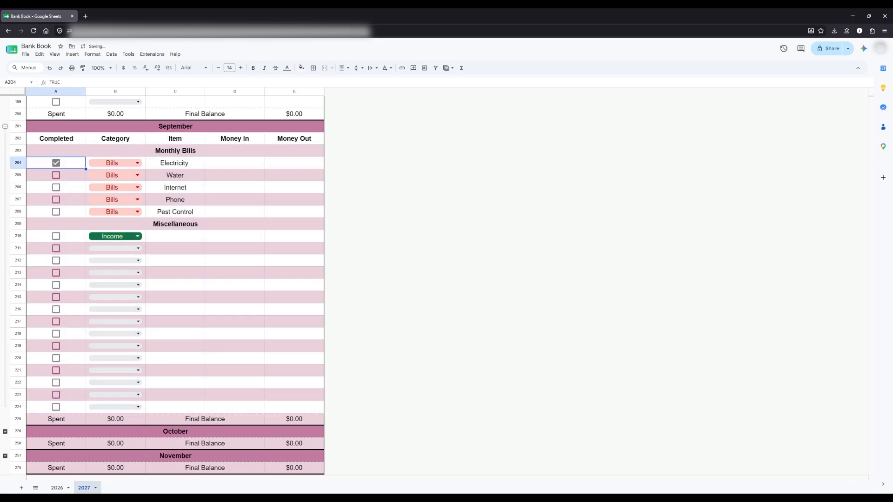
left_click(55, 163)
left_click(5, 126)
- Apply the custom pink alternating colors to the August table, rows 176–200, and collapse its rows 177–199 as a group
scroll(175, 284, "up", 7)
left_click_drag(17, 124, 18, 416)
left_click(93, 54)
left_click(117, 207)
left_click(783, 199)
left_click(850, 272)
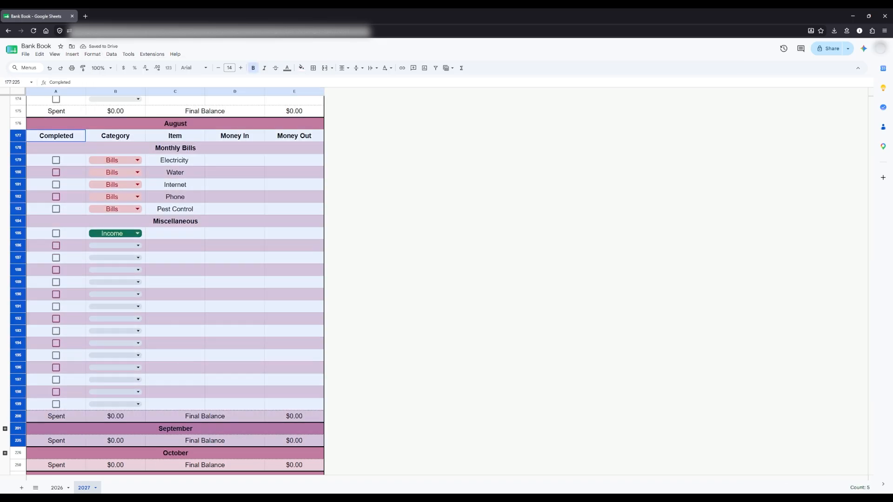
left_click(5, 124)
- Apply the custom pink alternating colors to the July table, rows 151–175
scroll(175, 284, "up", 7)
left_click_drag(18, 131, 17, 423)
left_click(92, 54)
left_click(116, 206)
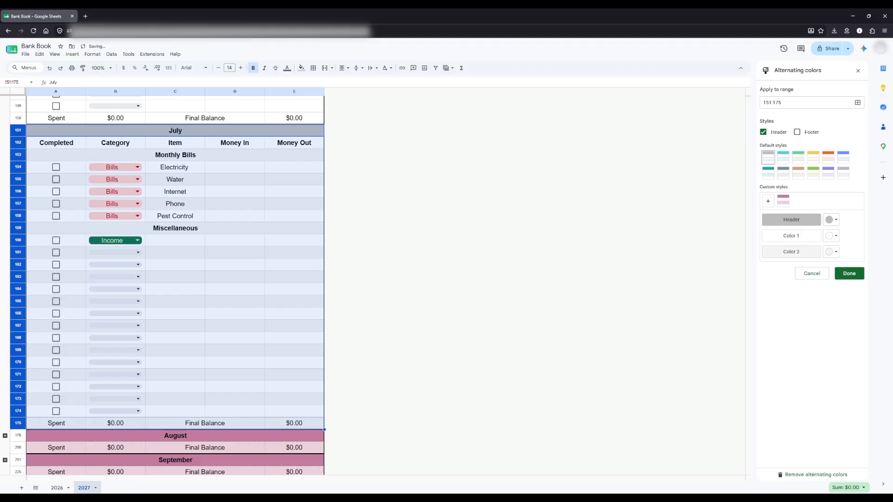
left_click(783, 199)
left_click(849, 273)
- Group the July rows 152–174 and collapse the group
left_click(175, 154)
mouse_move(58, 403)
left_click(162, 413)
left_click(5, 130)
- Apply the custom pink alternating colors to the June table, rows 126–150, and group its rows 127–149
scroll(175, 285, "up", 3)
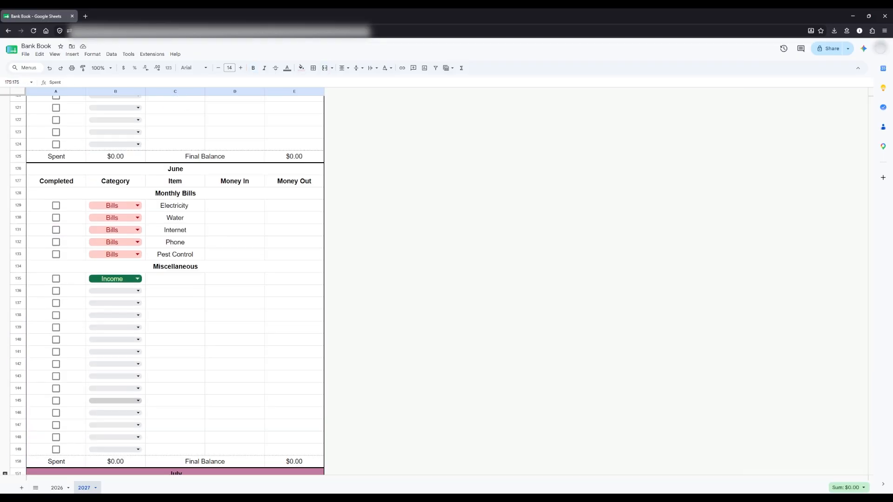
left_click_drag(18, 168, 18, 461)
left_click(92, 54)
left_click(116, 206)
left_click(783, 201)
left_click(849, 273)
left_click_drag(18, 181, 17, 450)
right_click(16, 184)
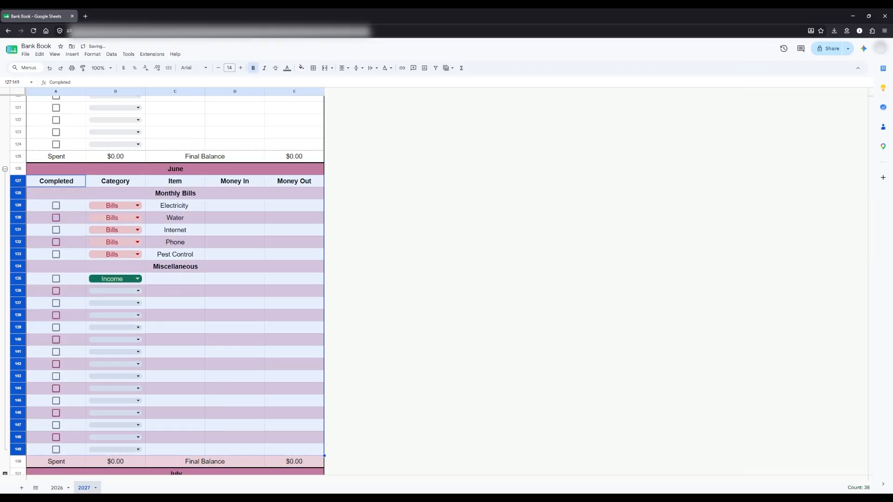
- Apply the custom pink alternating colors to the May table, rows 101–125, and collapse its rows 102–124 as a group
left_click_drag(289, 169, 279, 145)
left_click(93, 54)
left_click(116, 207)
left_click(791, 219)
left_click(849, 273)
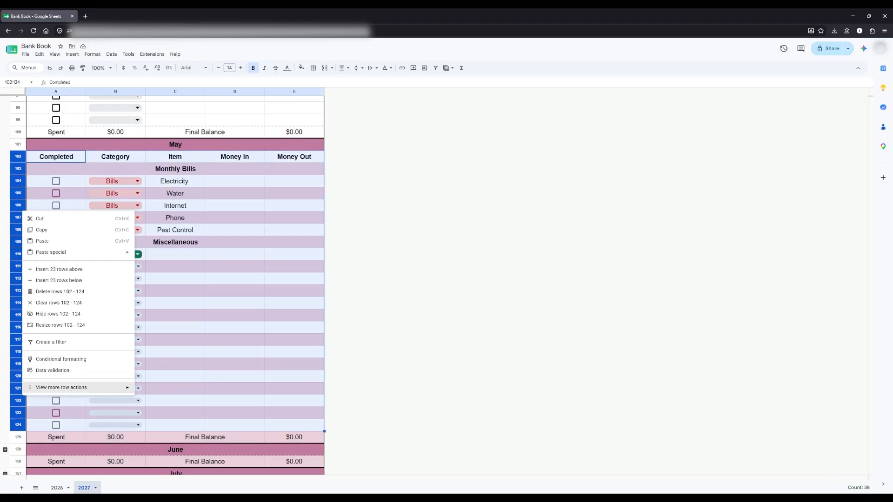
left_click(162, 398)
left_click(5, 145)
- Apply the custom pink alternating colors to the April table, rows 76–100
scroll(175, 284, "up", 4)
left_click_drag(294, 445, 279, 151)
left_click(92, 54)
left_click(116, 206)
left_click(783, 200)
left_click(849, 273)
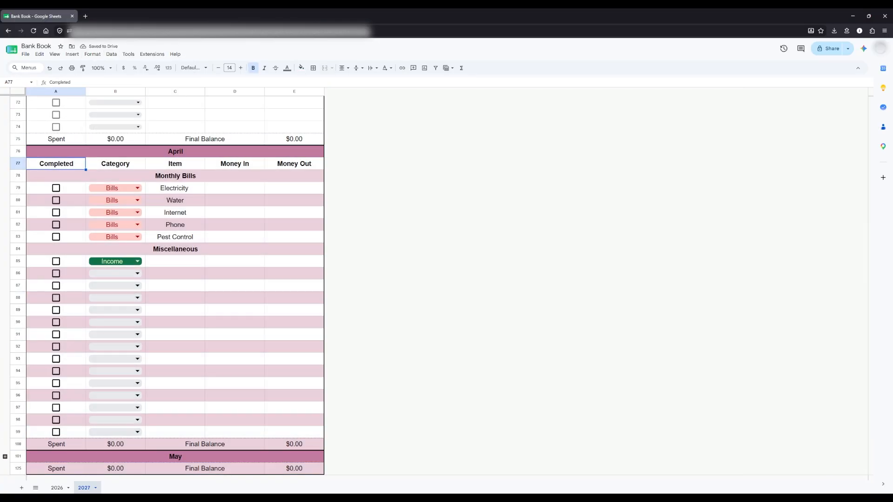
- Group the April rows 77–99 and collapse the group
right_click(17, 160)
left_click_drag(18, 163, 17, 451)
mouse_move(70, 333)
left_click(163, 344)
left_click(5, 151)
- Remove the current alternating colors and apply the custom pink style to the March table, rows 51–75
scroll(175, 285, "up", 5)
left_click(93, 54)
left_click(116, 207)
left_click(812, 475)
left_click(93, 54)
left_click(117, 207)
left_click(92, 54)
left_click(116, 207)
left_click(783, 201)
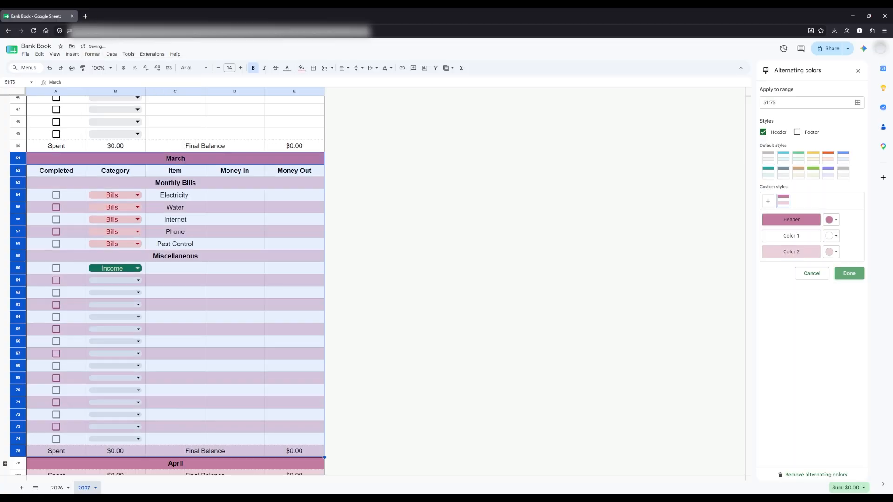
left_click(849, 273)
- Group the March rows 52–74 and collapse the group
left_click_drag(18, 171, 17, 419)
right_click(18, 168)
left_click(5, 158)
- Apply the custom pink alternating colors to the February table, rows 26–50
left_click(92, 54)
left_click(117, 207)
left_click(783, 200)
left_click(849, 274)
- Group the February rows 27–49 and collapse the group
right_click(16, 209)
mouse_move(70, 387)
left_click(163, 397)
left_click(6, 139)
- Group the January rows 2–24 and collapse the group
scroll(175, 284, "up", 5)
left_click_drag(18, 383, 18, 116)
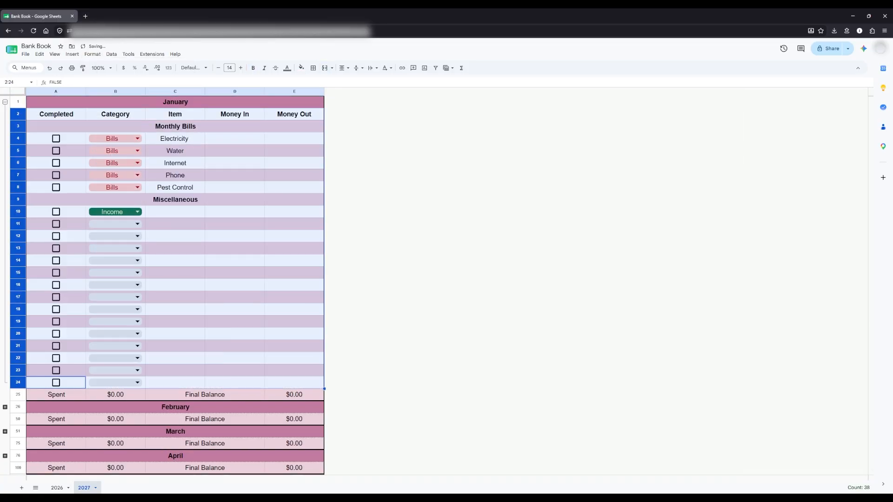
left_click(5, 102)
- Expand all row groups and format the whole sheet with font size 14, black text and center alignment
right_click(5, 102)
left_click(44, 135)
left_click(17, 92)
left_click(229, 68)
left_click(229, 158)
left_click(287, 68)
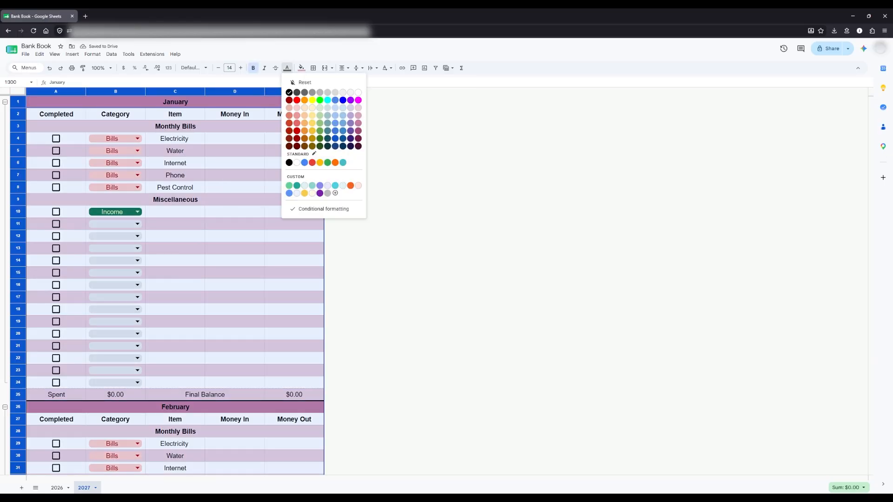
left_click(288, 93)
left_click(344, 67)
left_click(355, 82)
left_click(294, 127)
left_click(294, 139)
key("Delete")
scroll(294, 305, "down", 20)
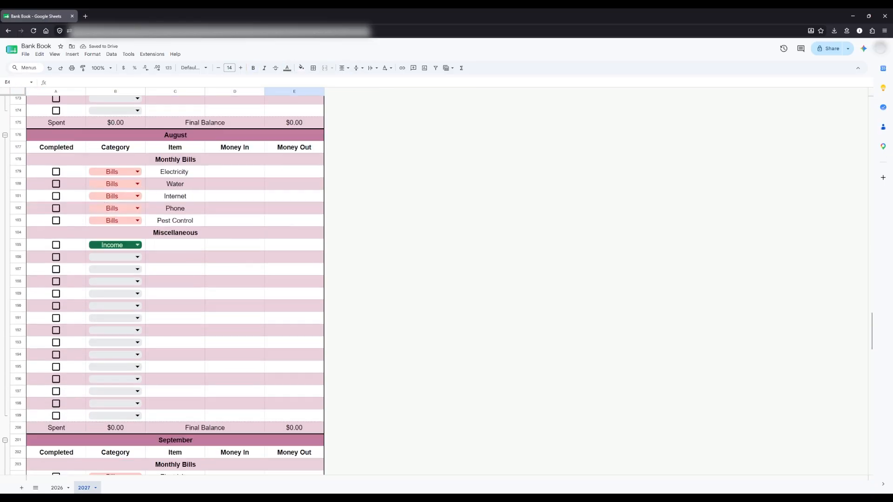
left_click(294, 305)
type("-8")
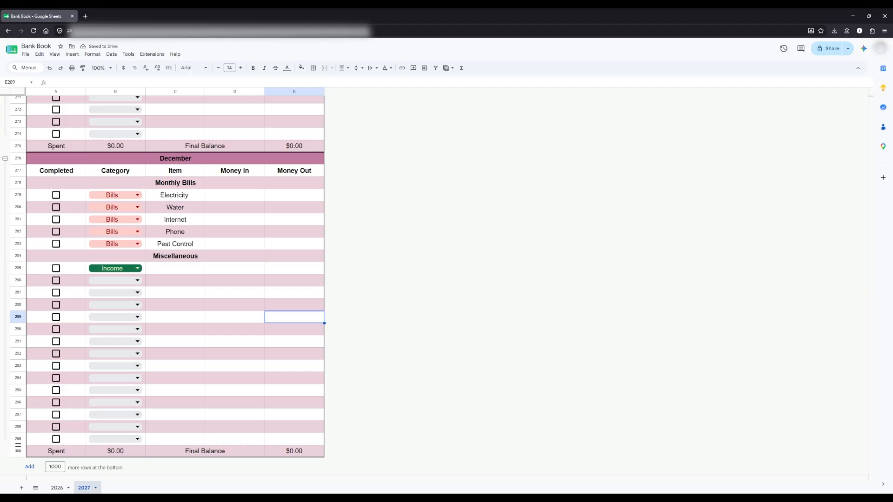
- Collapse all row groups so each month shows only its title and totals row
right_click(6, 447)
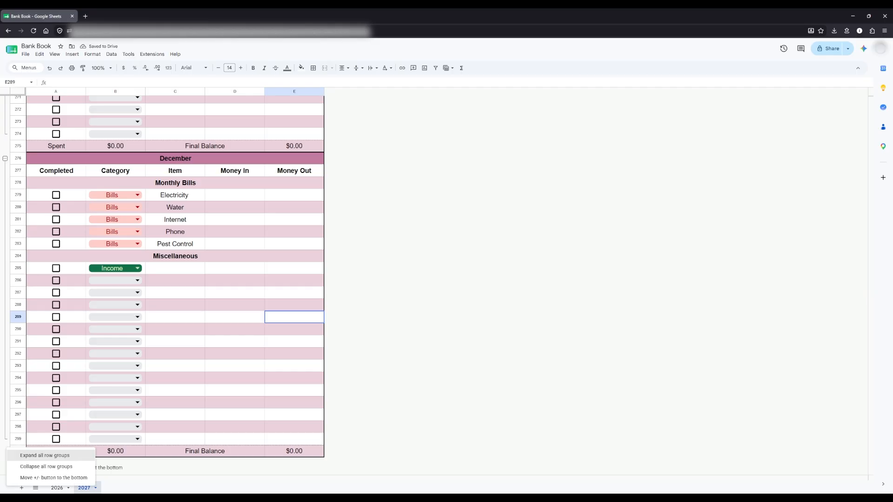
left_click(46, 466)
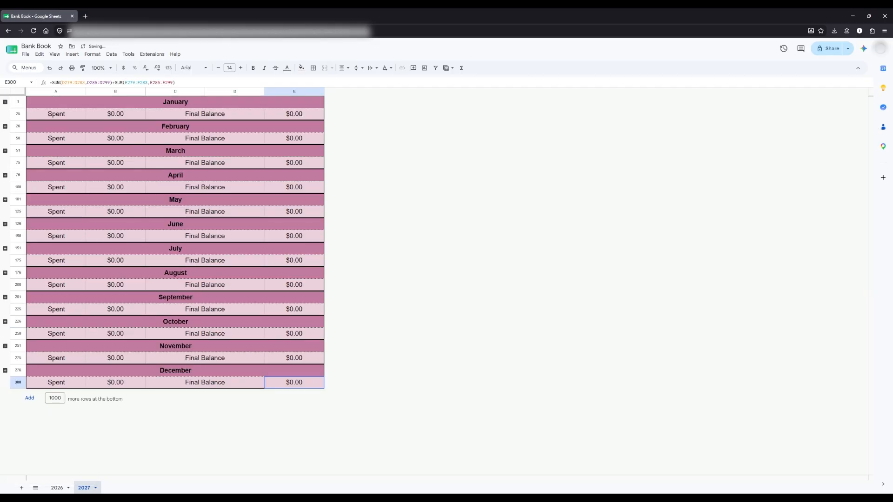